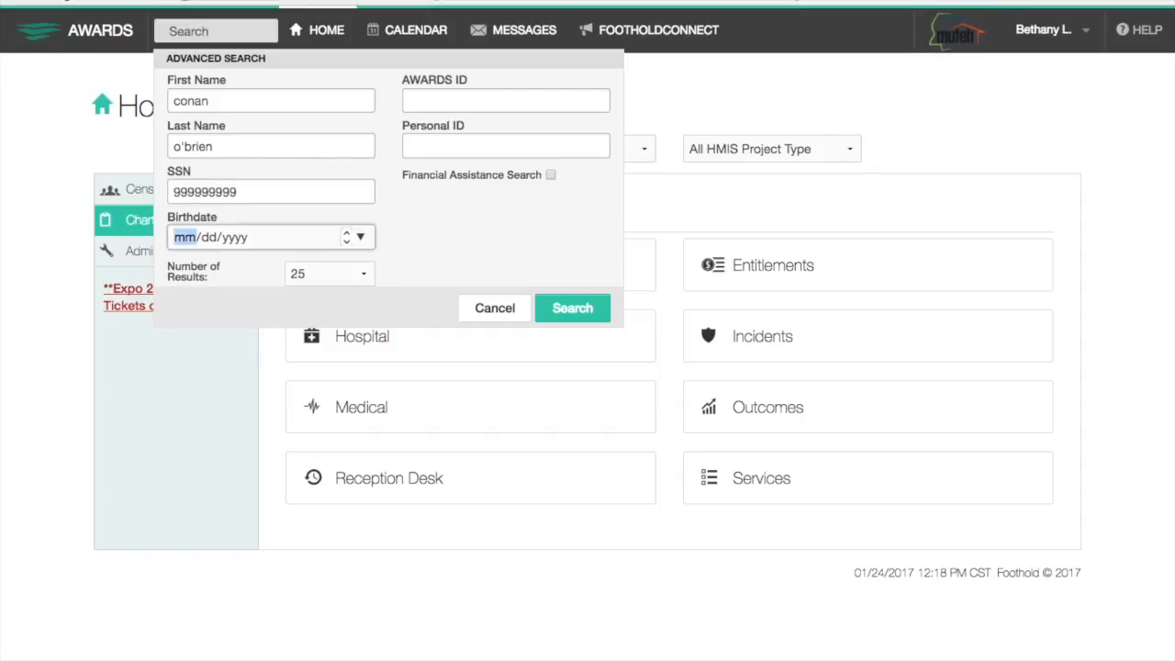
Add the client's birthdate and run a Financial Assistance Search, which returns no matches.
text(70)
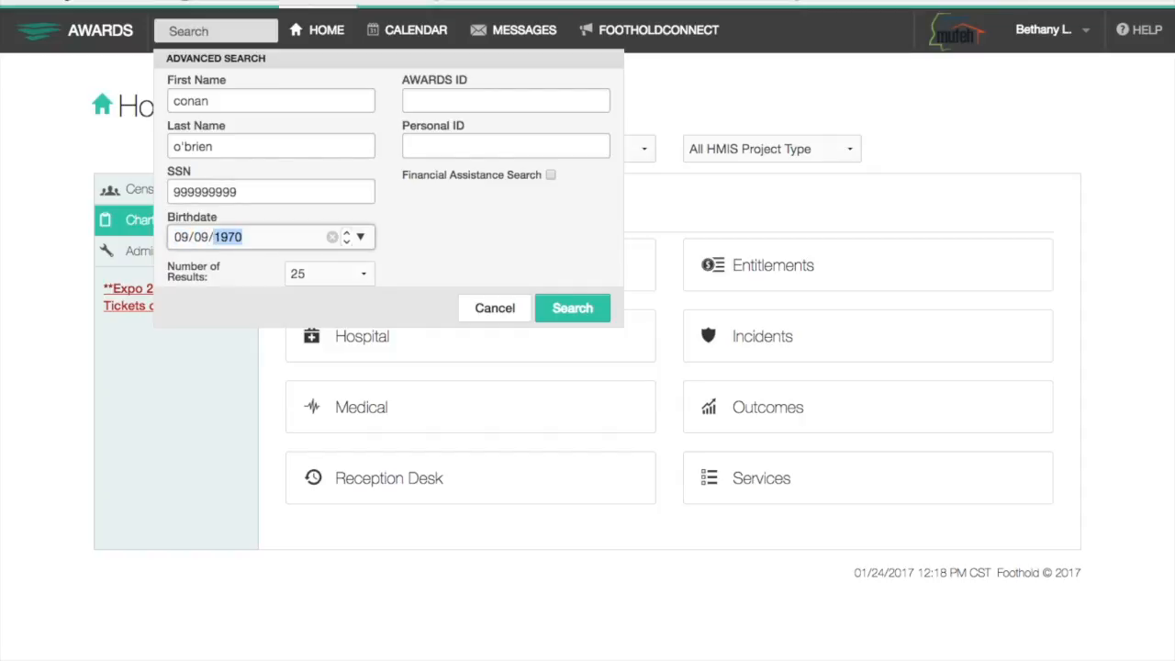
click(549, 179)
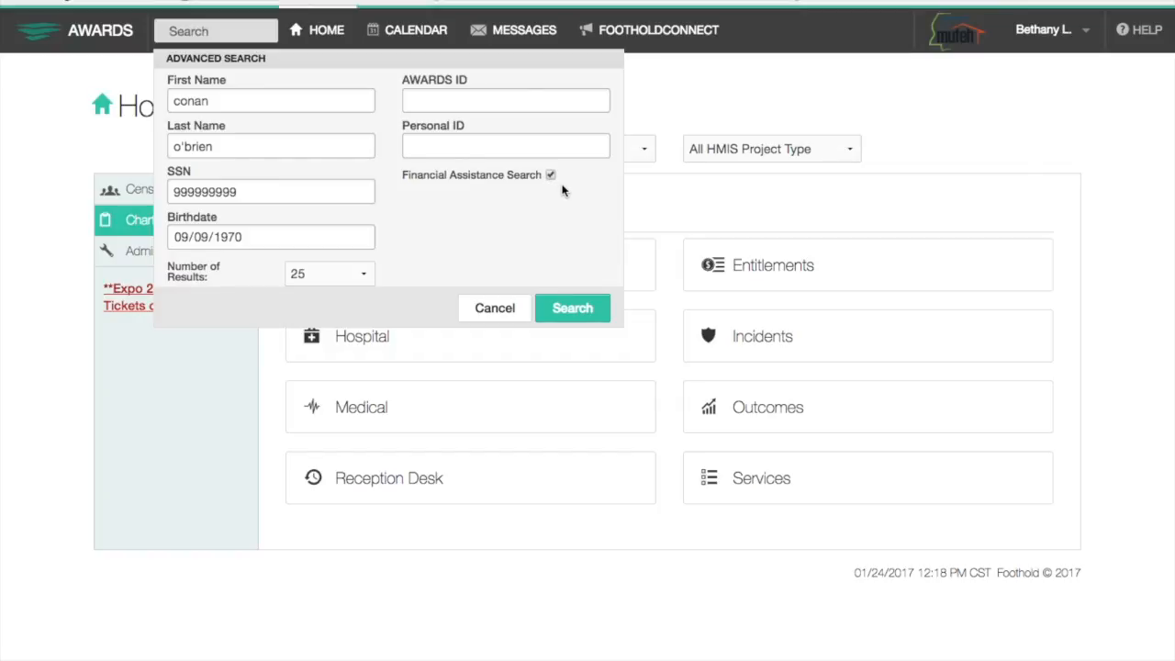
click(572, 309)
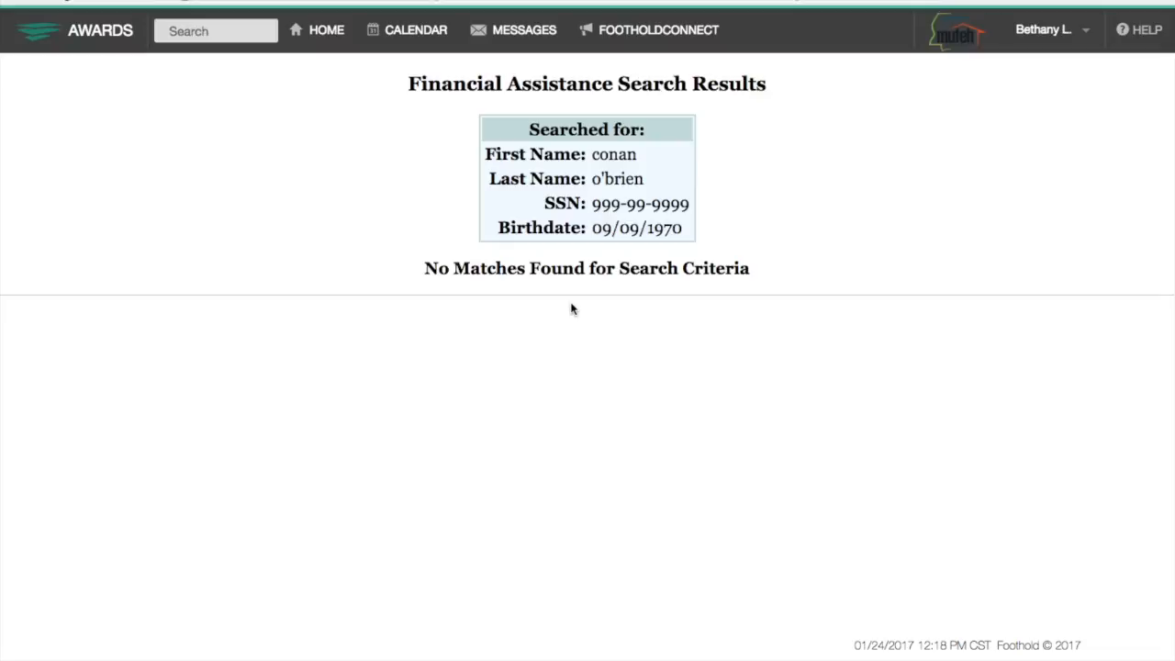
Look up the client by partial first and last name, then show the Home page's Census activities.
click(227, 40)
text(con)
key(Tab)
text(o'b)
key(BackSpace)
text('b)
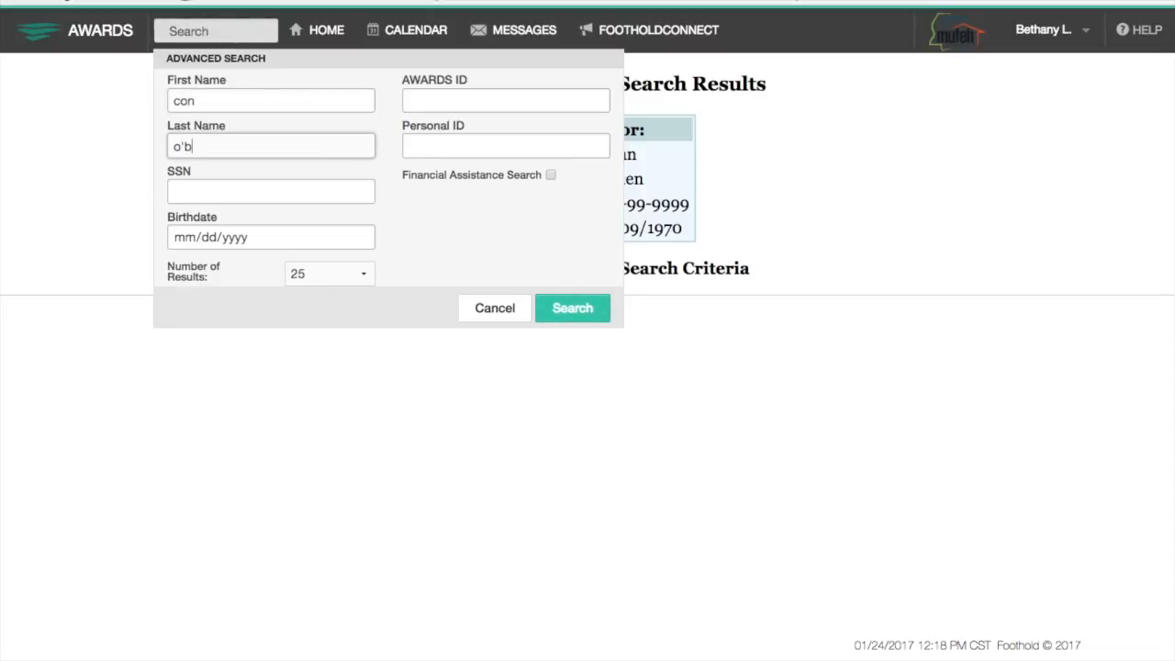
key(Return)
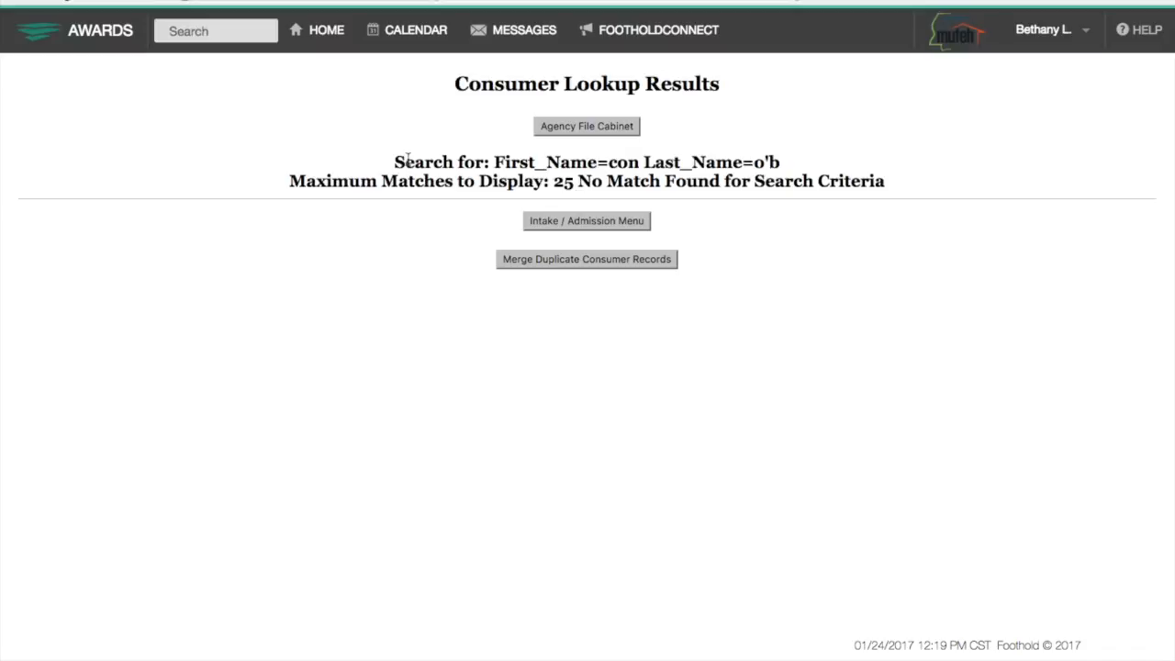
click(336, 38)
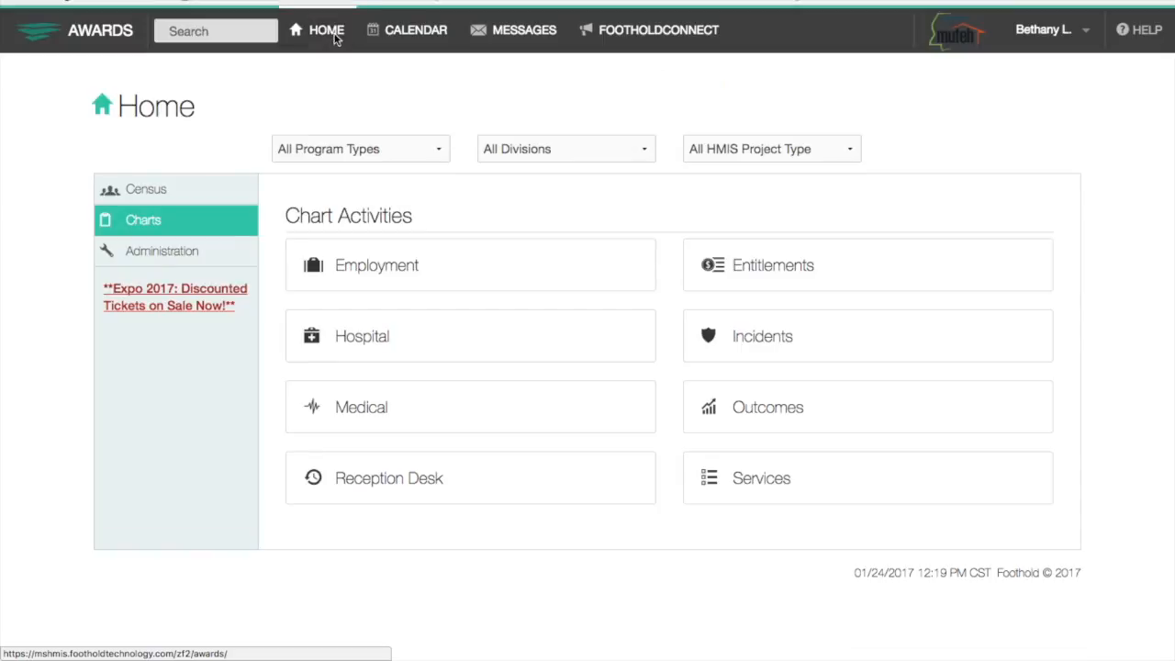
click(184, 193)
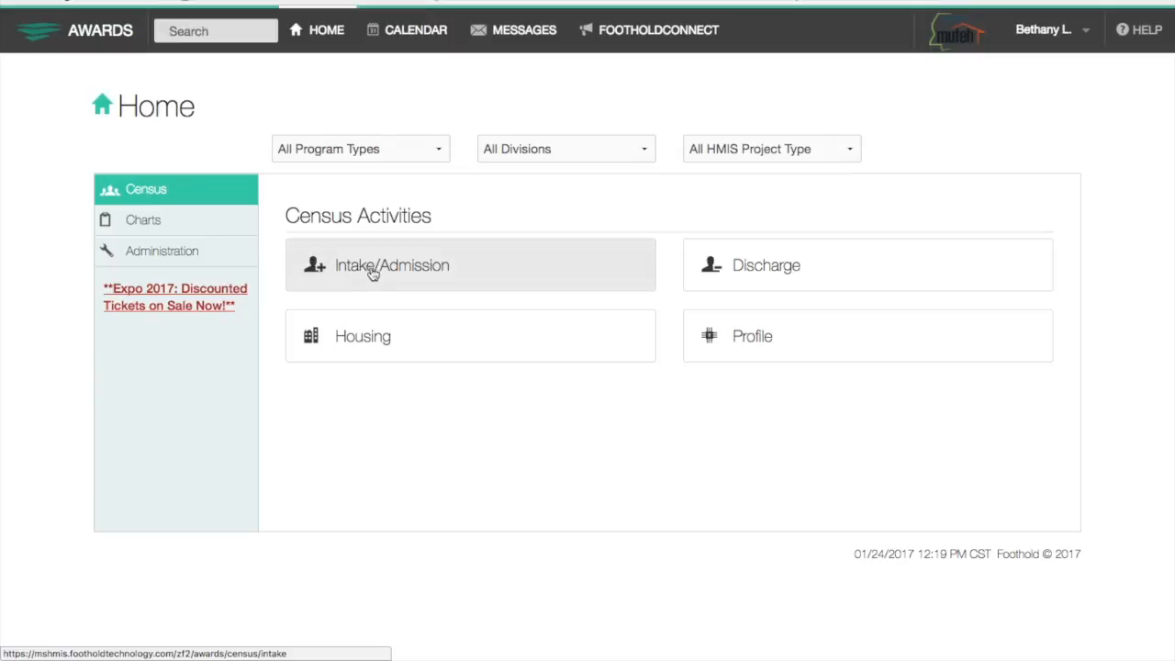
Start an Intake/Admission for the Training Central Intake Program.
click(383, 287)
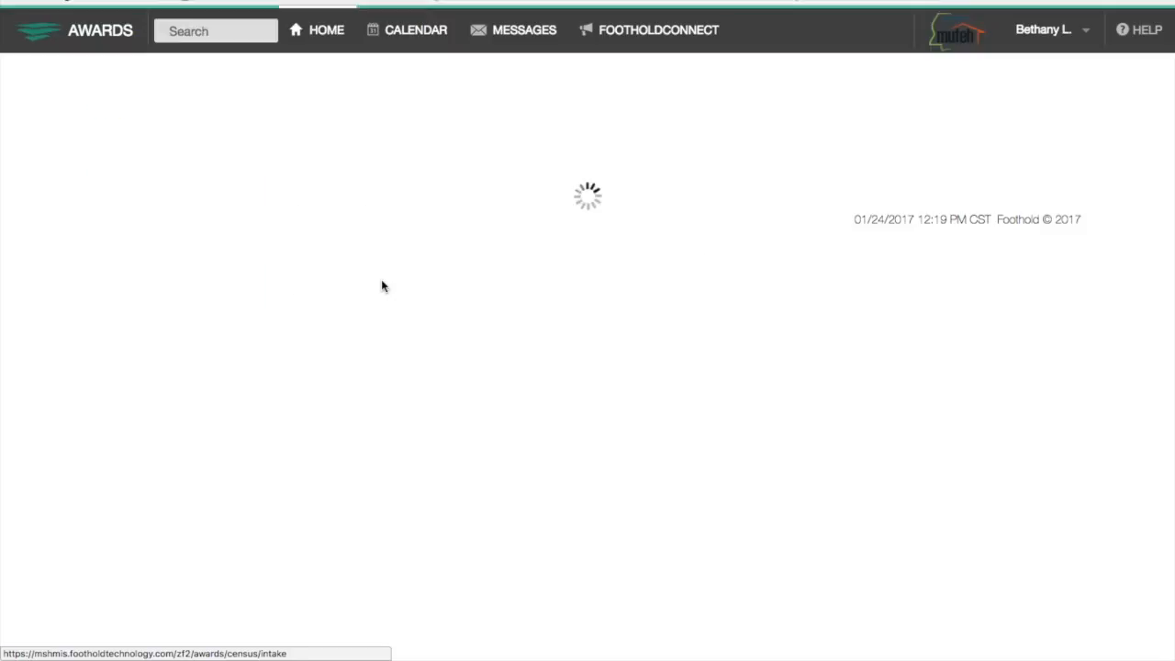
click(409, 198)
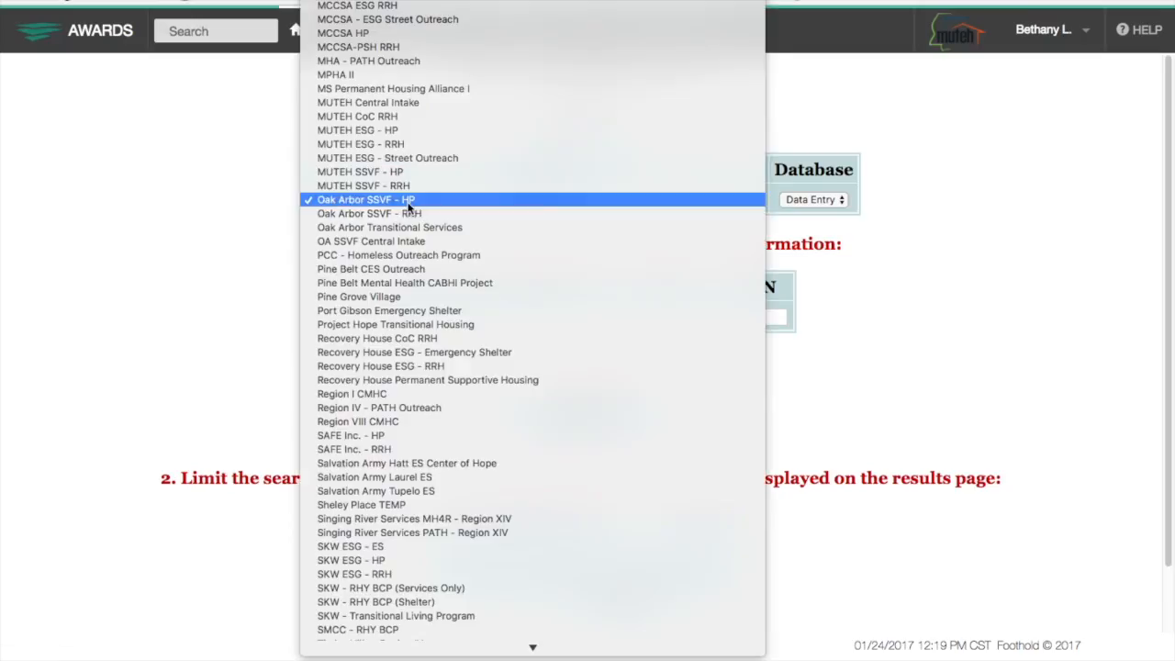
scroll(413, 386, down, 10)
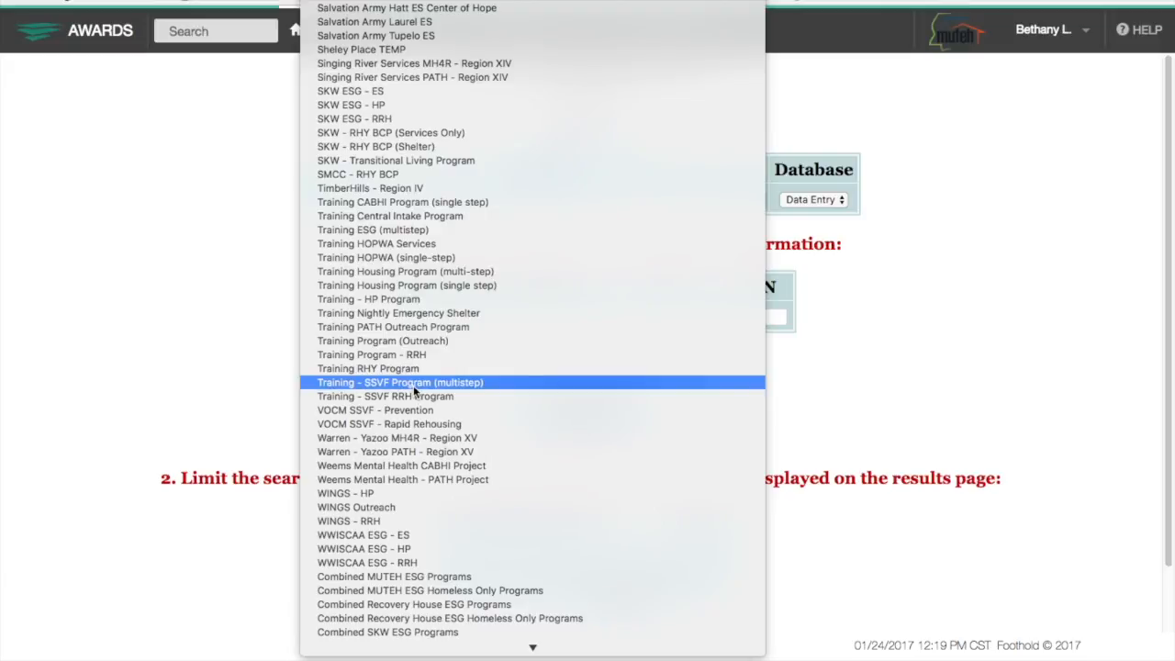
click(406, 219)
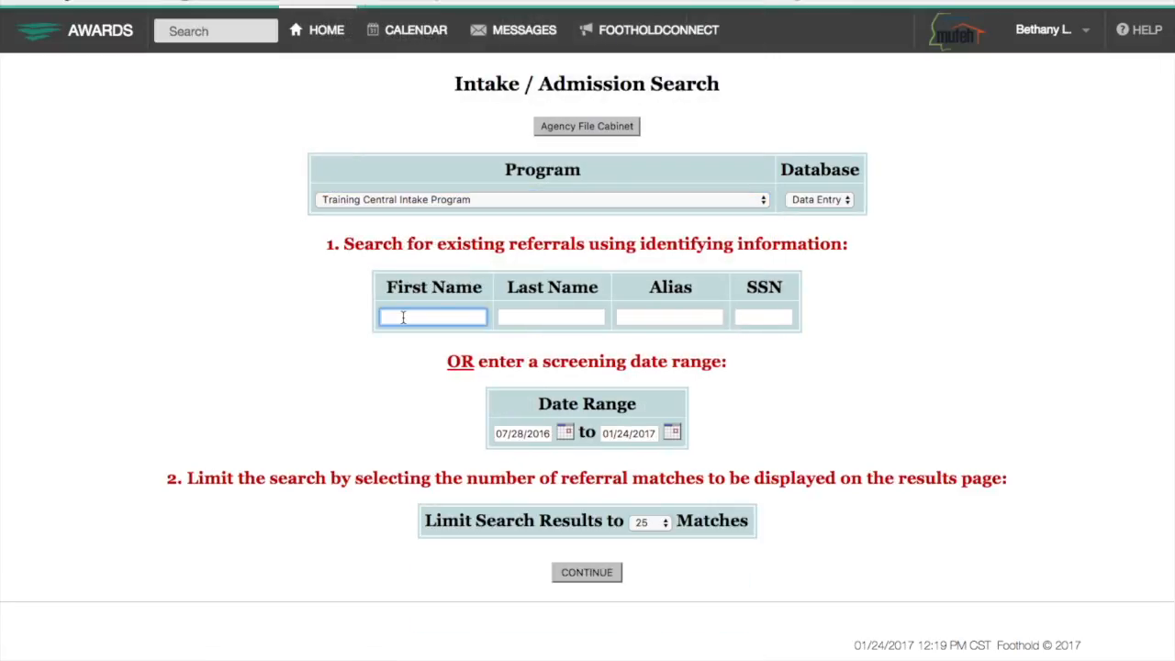
Search referrals using the client's first name, last name and SSN.
text(co)
key(BackSpace)
key(BackSpace)
text(Conan)
key(Tab)
text(O'B)
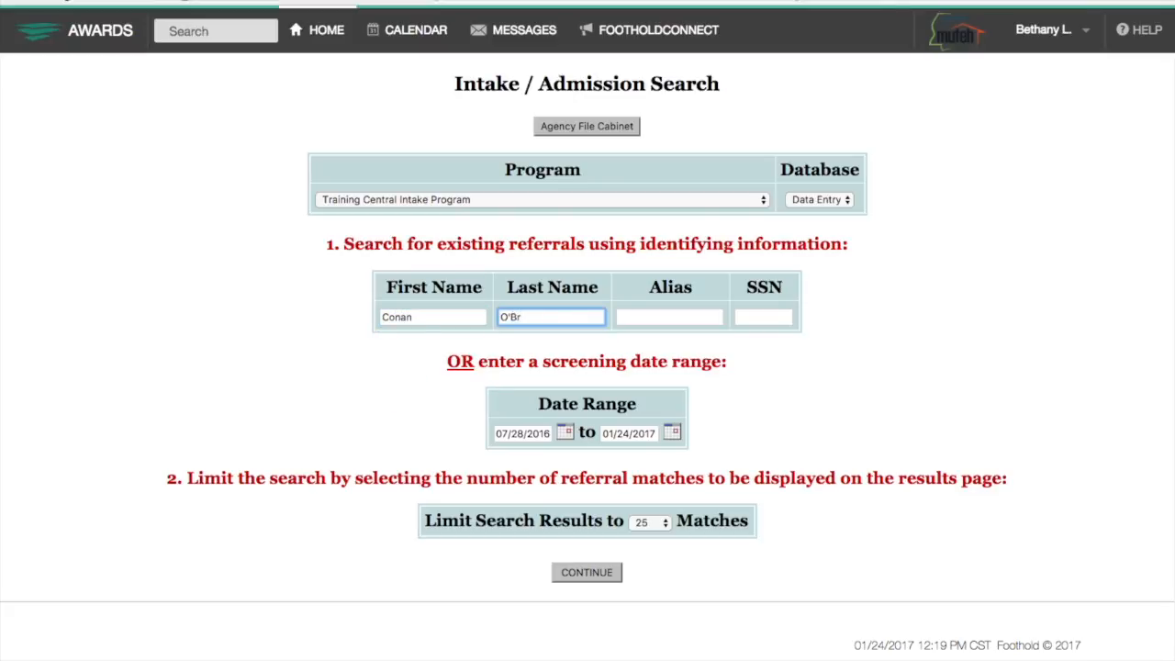
text(rien)
key(Tab)
key(Tab)
text(999999999)
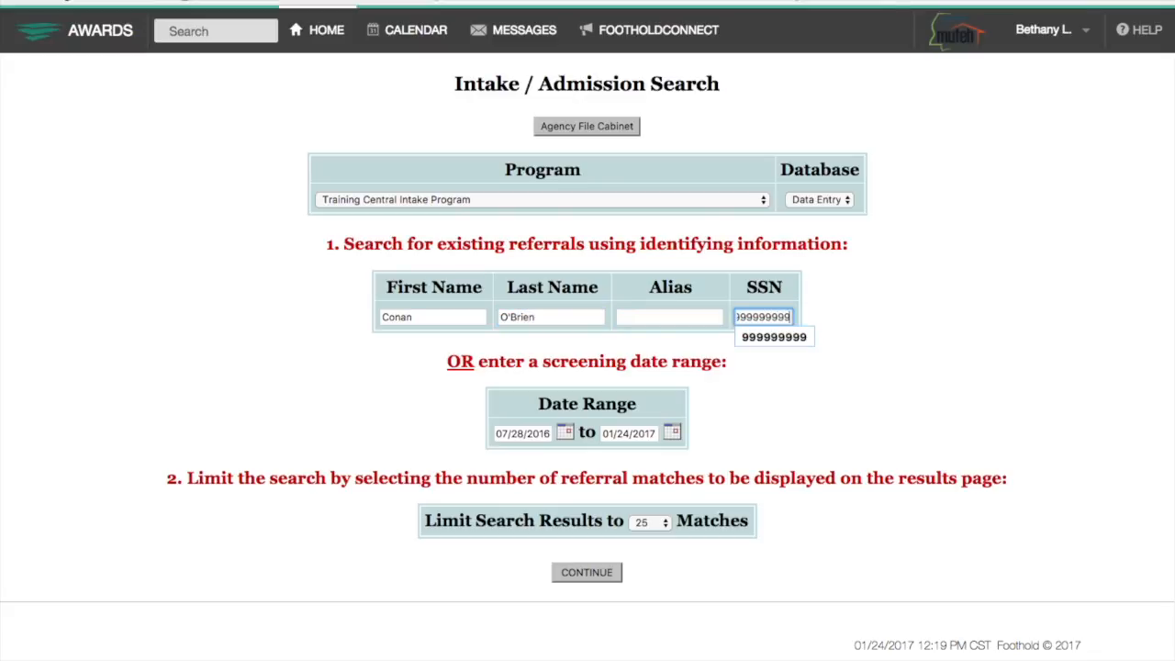
click(592, 572)
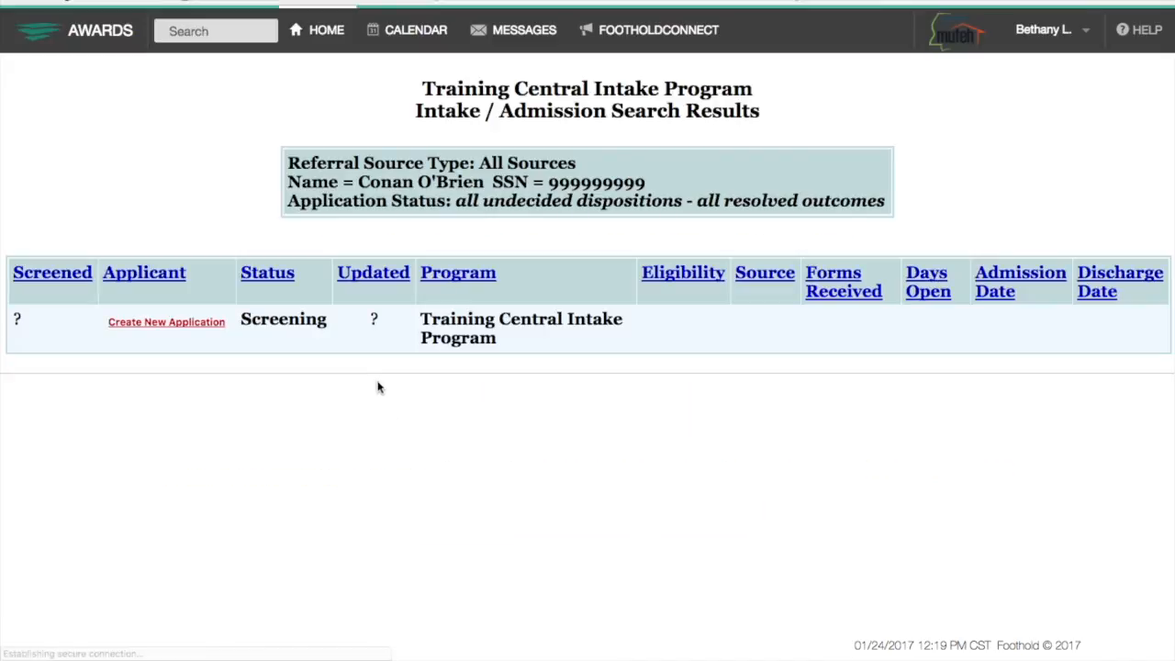
Create a new application with name data quality Full name reported and SSN Data not collected.
click(108, 325)
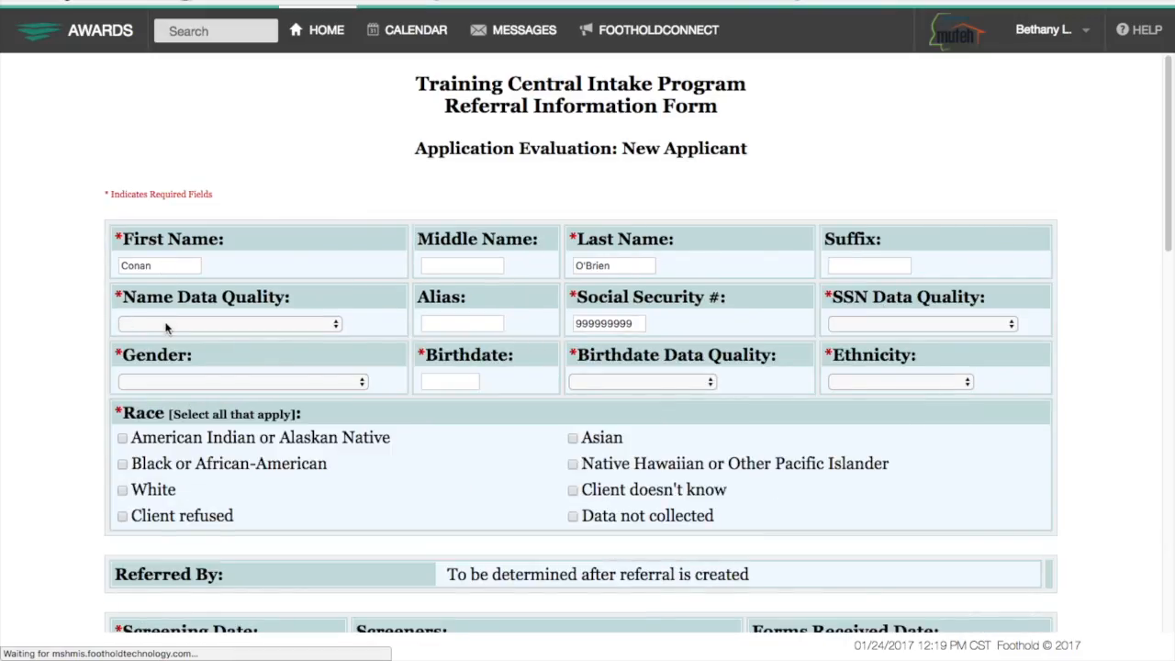
click(166, 328)
click(163, 339)
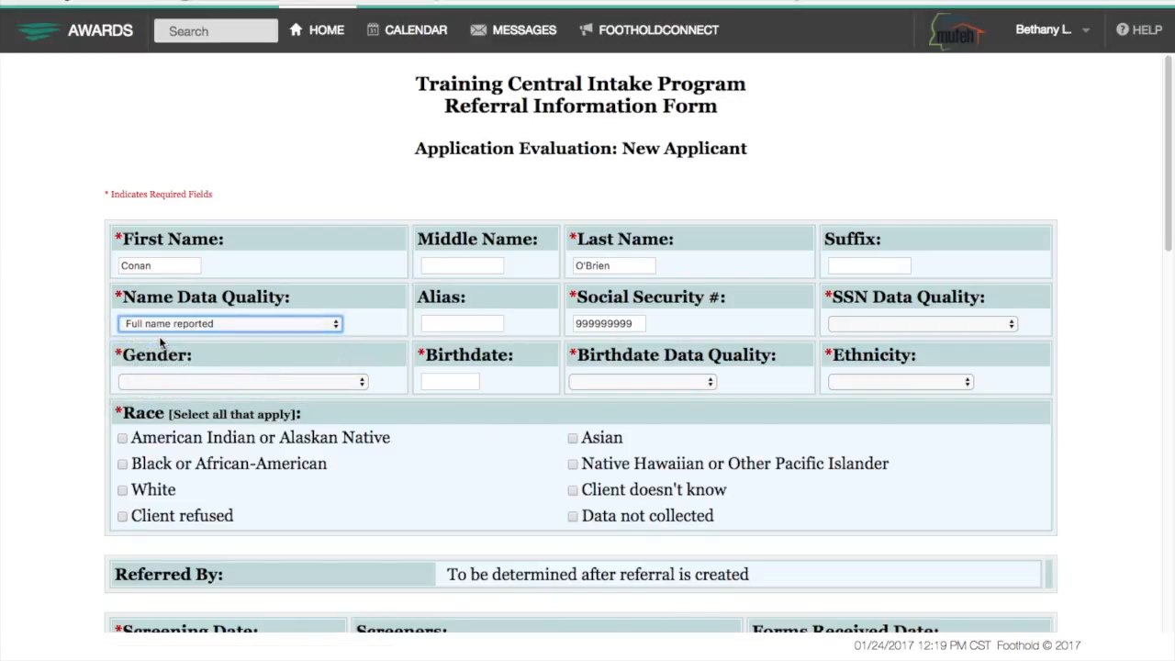
click(843, 323)
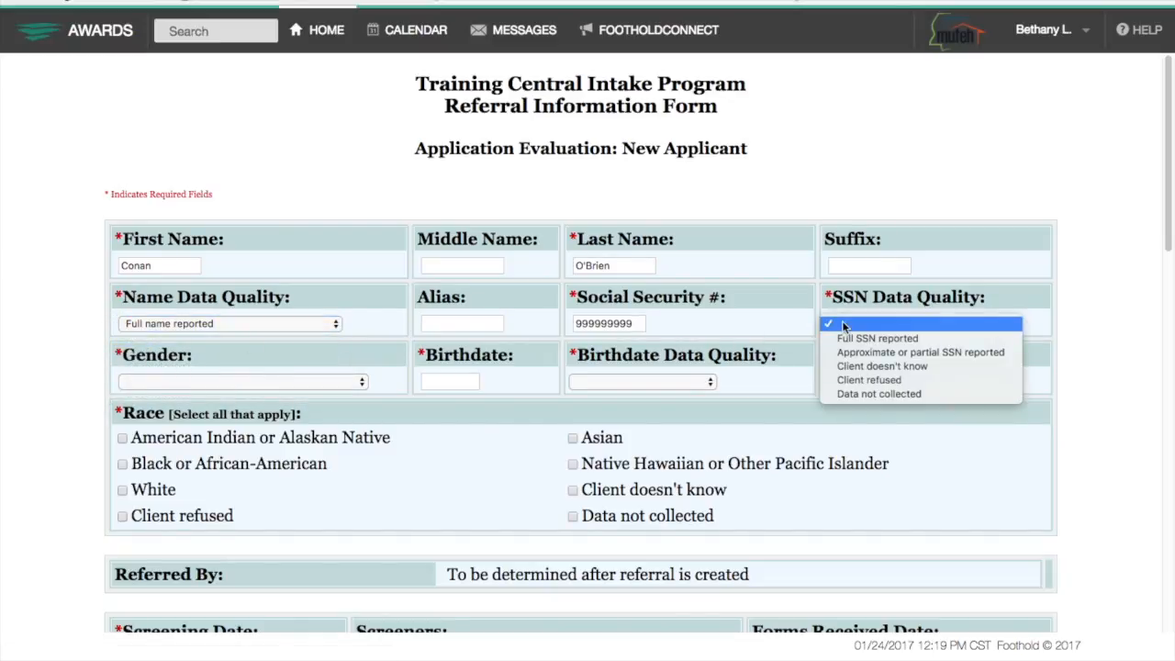
click(848, 393)
Set gender Male, the birthdate as Approximate or Partial DOB, and ethnicity Non-Hispanic / Non-Latino.
click(297, 382)
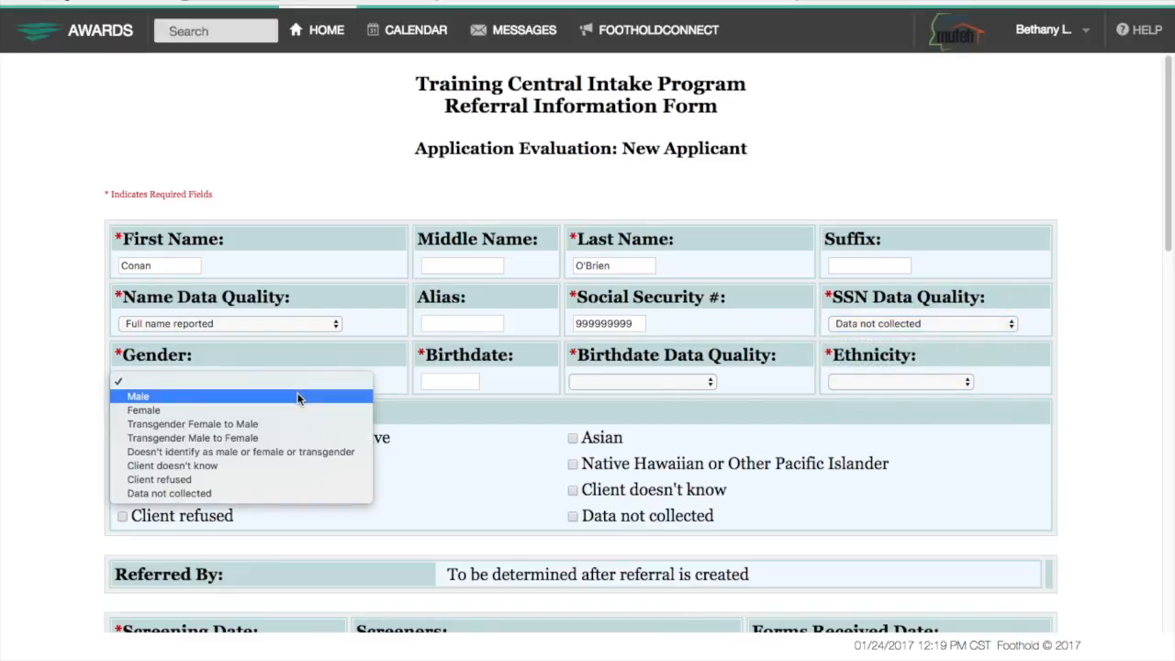
click(298, 396)
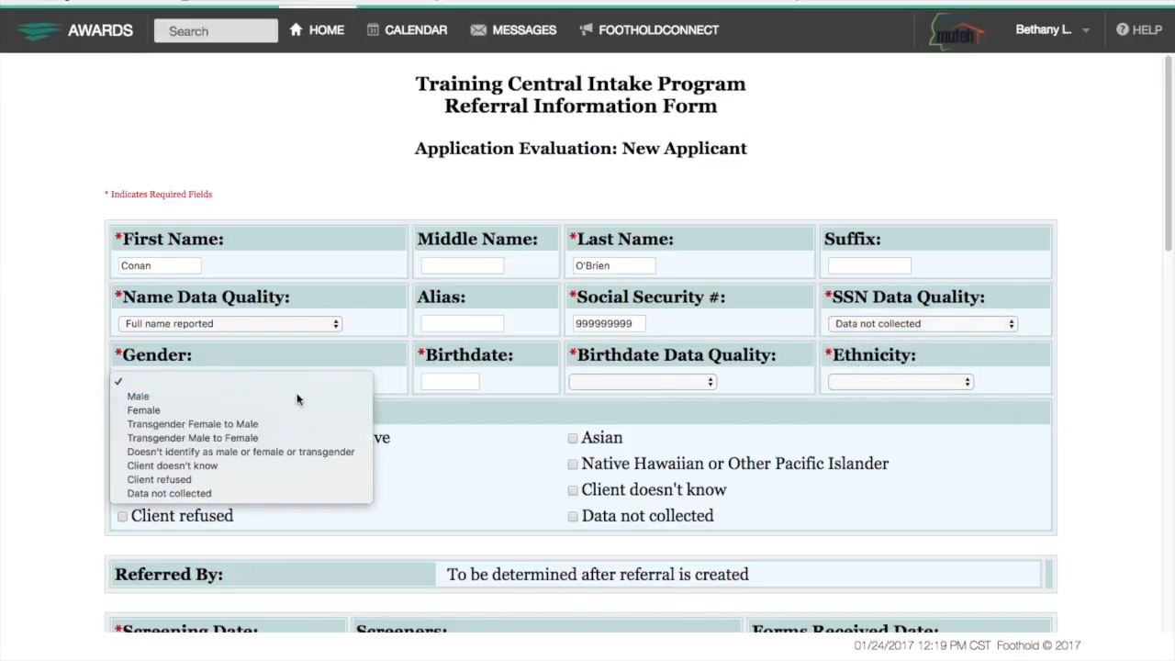
click(459, 380)
text(01)
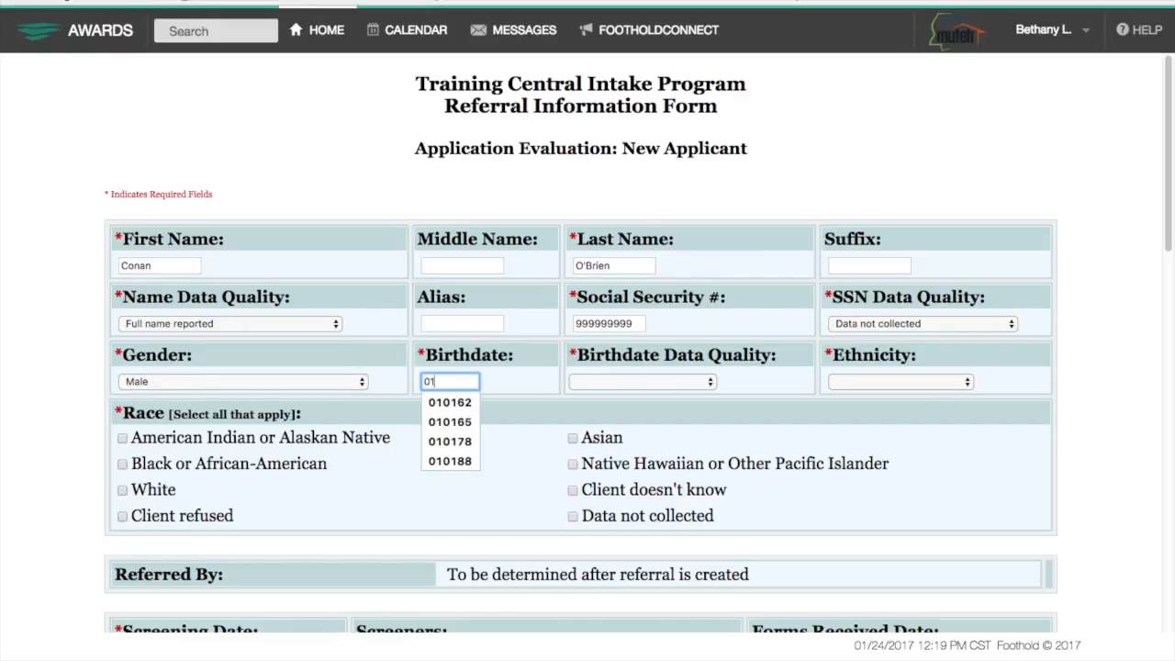
text(0170)
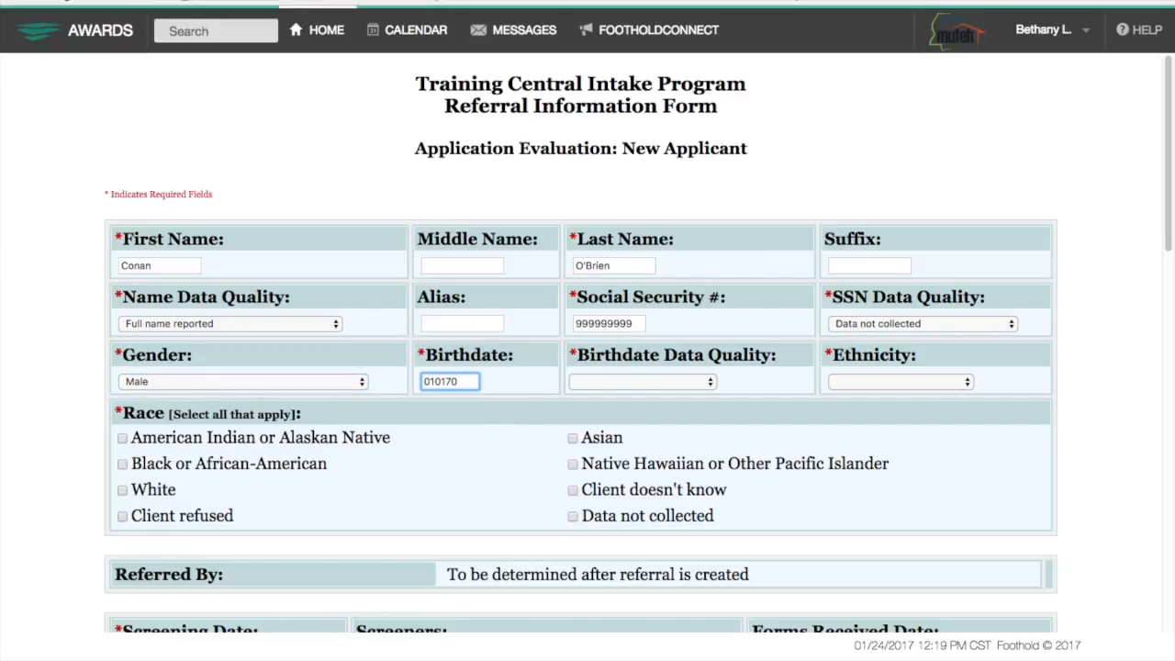
click(611, 381)
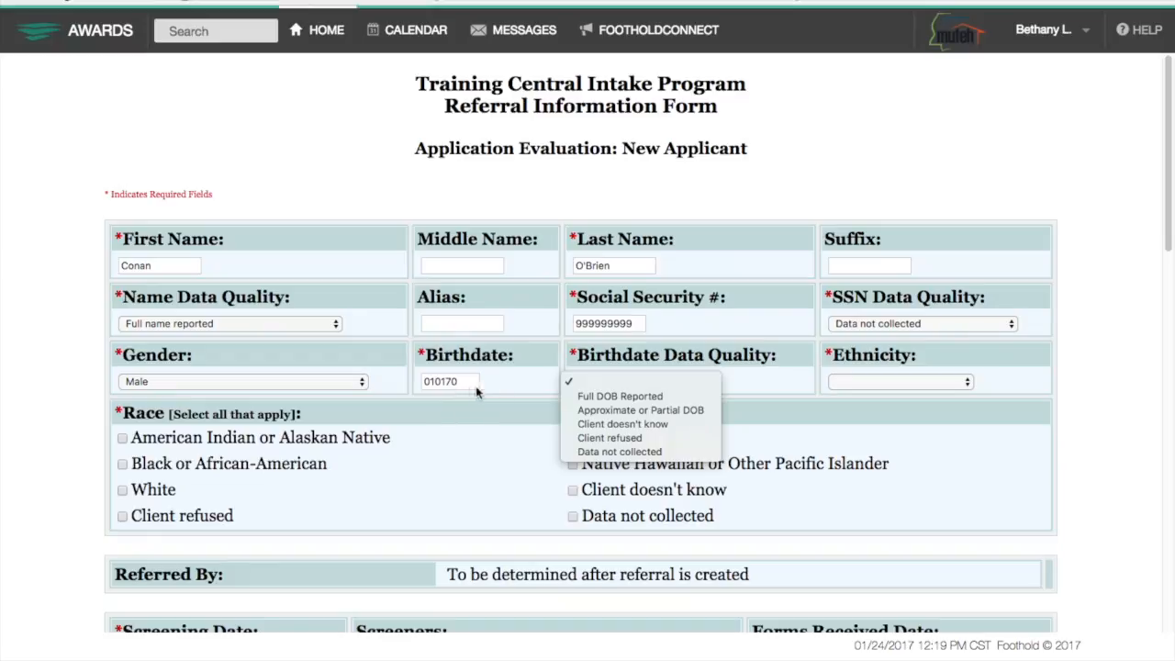
click(601, 415)
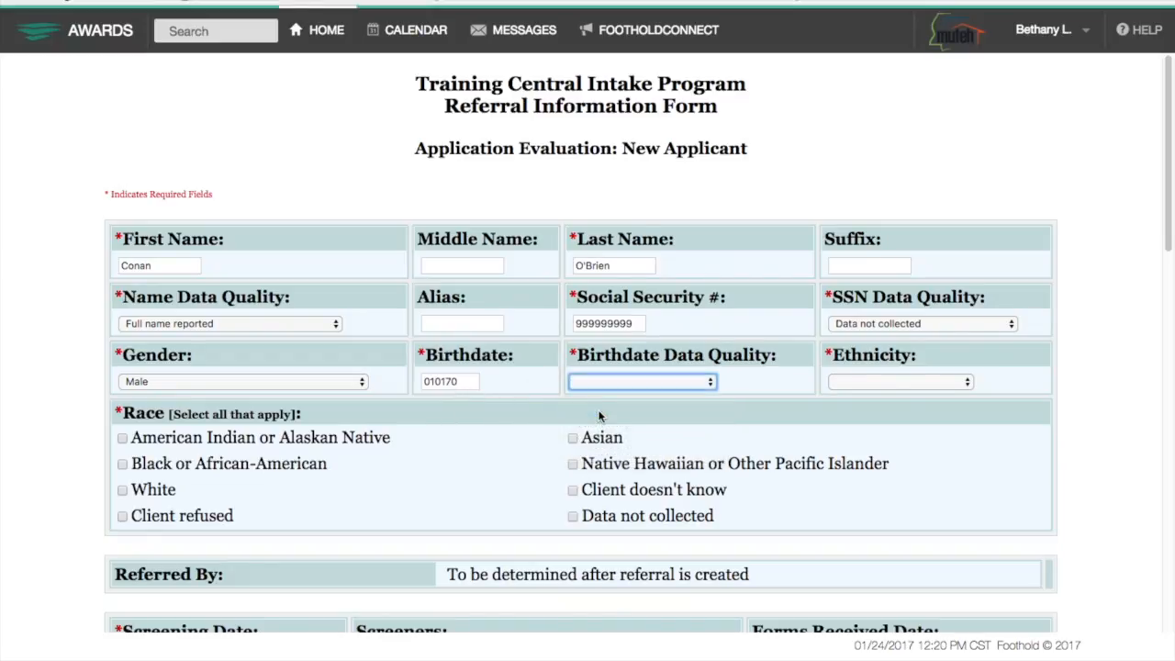
click(886, 381)
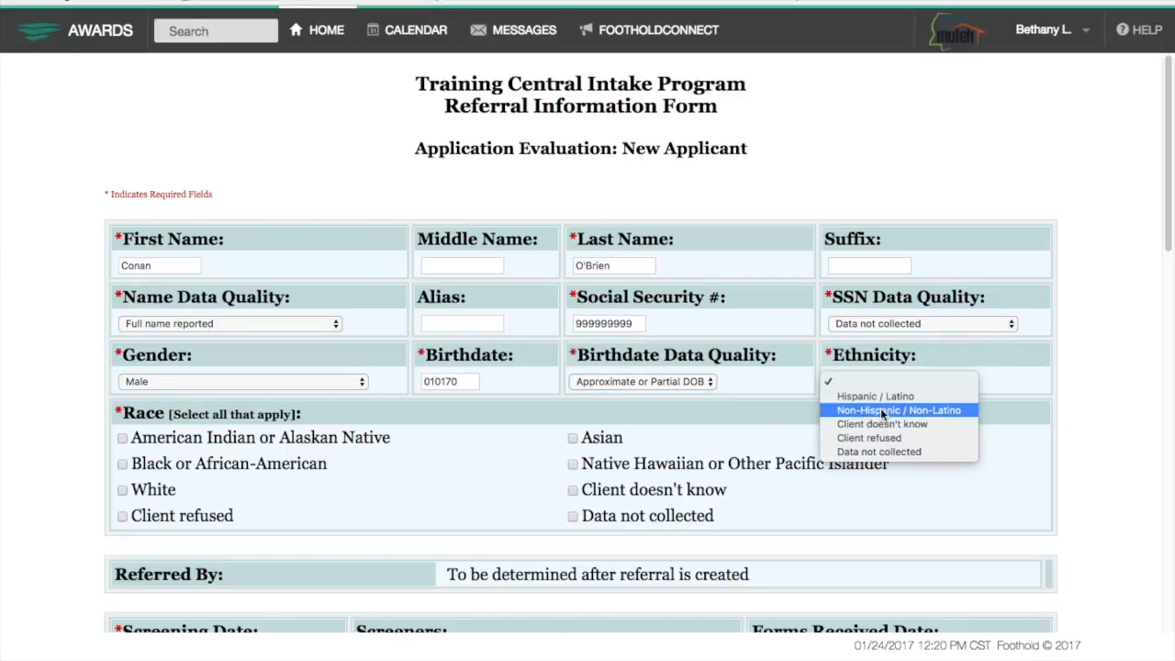
click(899, 410)
Record race as White, screening date 012017, and the screener.
scroll(303, 494, down, 5)
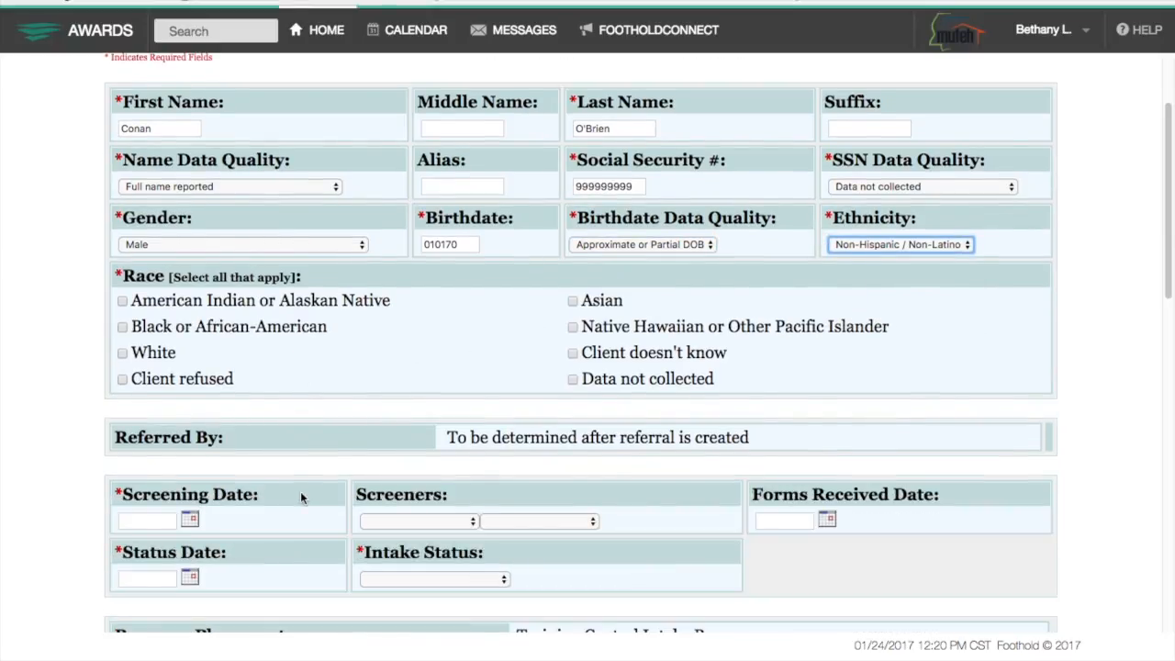
click(124, 256)
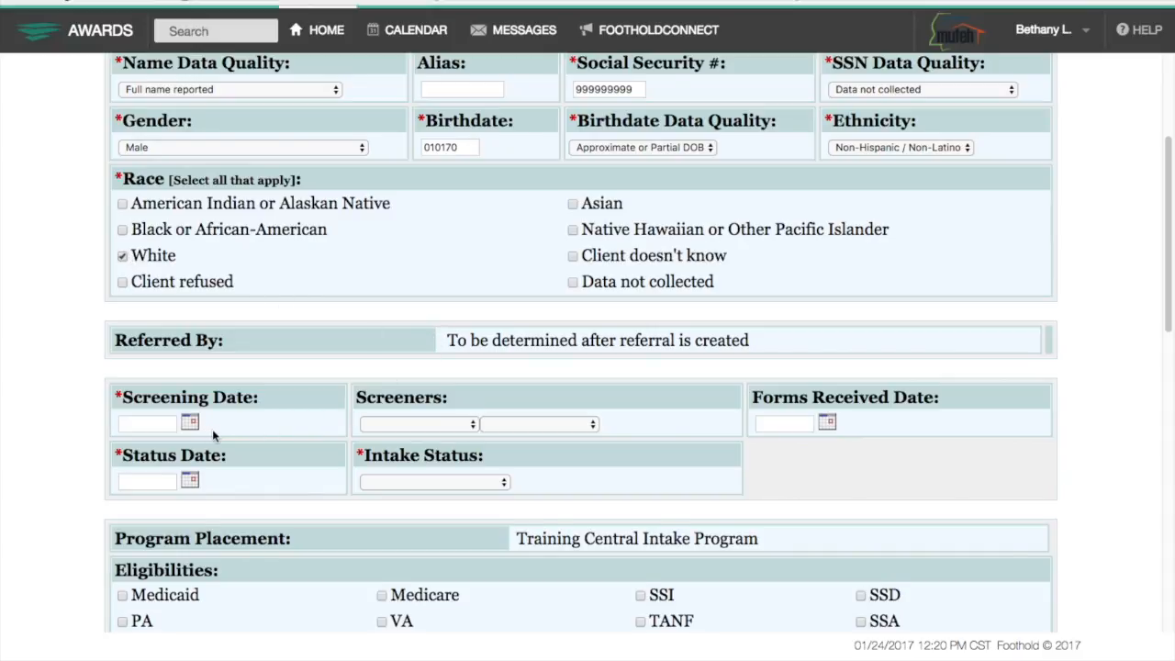
scroll(212, 428, down, 6)
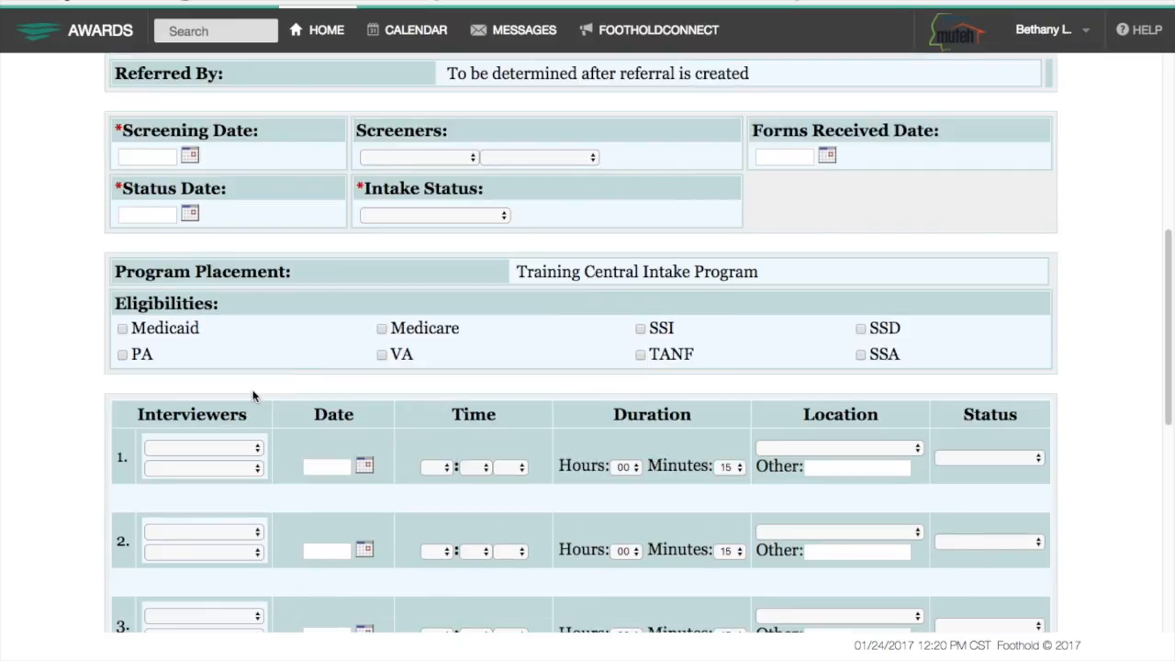
click(162, 158)
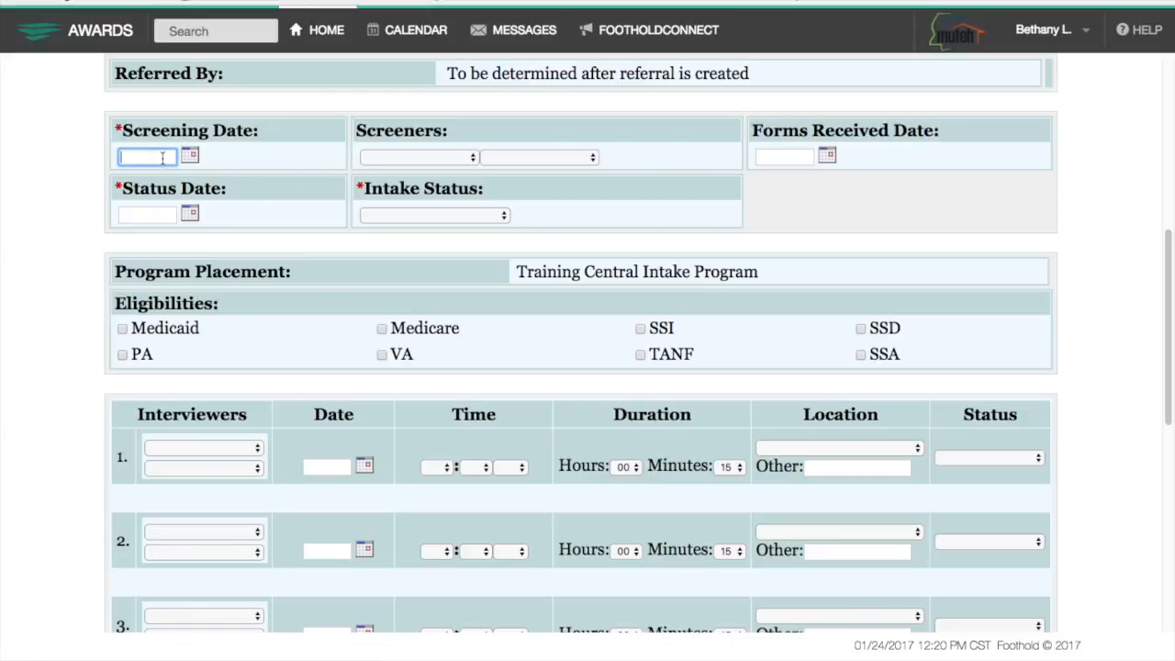
text(012017)
click(449, 158)
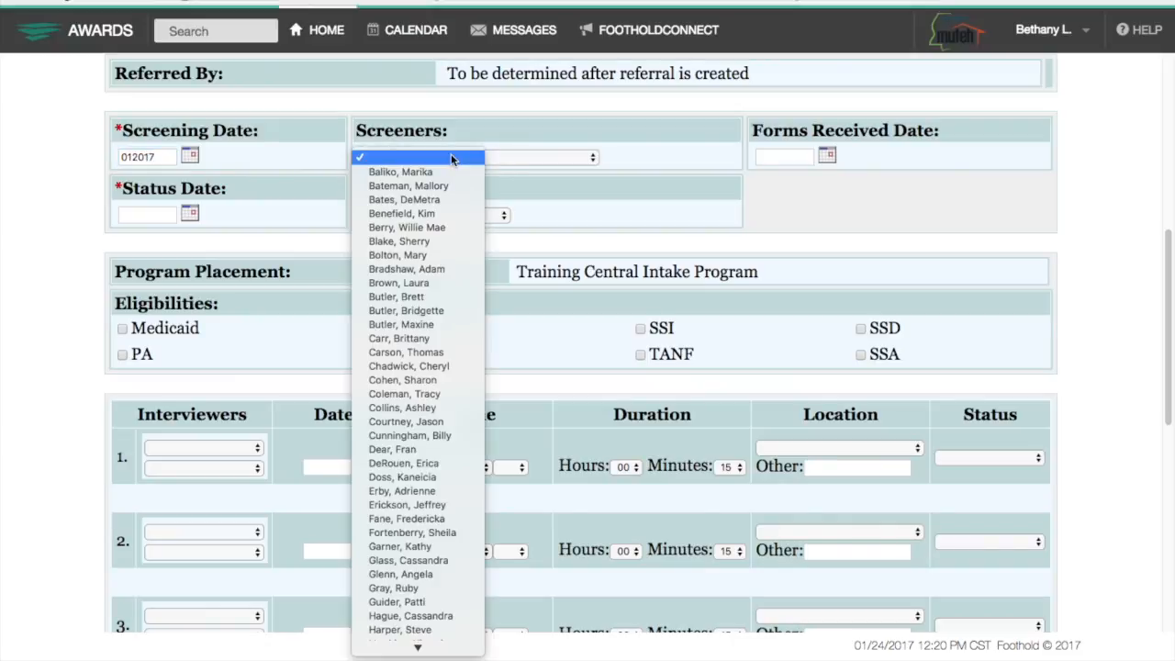
click(452, 159)
key(l)
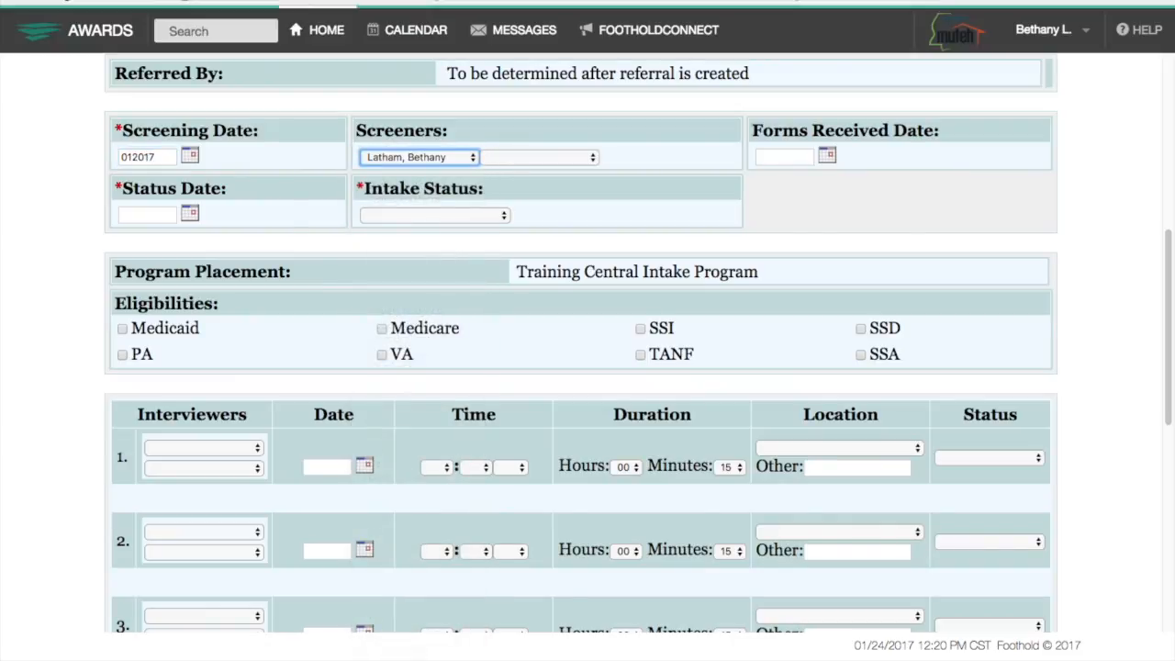
click(784, 157)
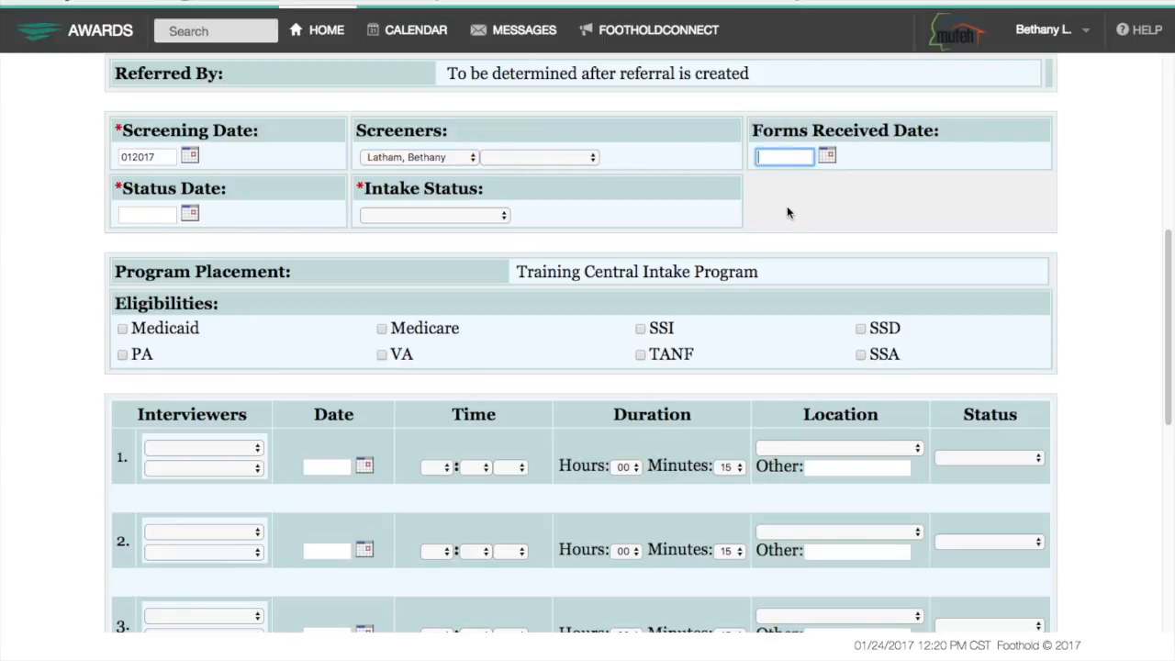
Set status date 012017, intake status Accepted-Admission, and mark the client eligible for SSI.
click(129, 214)
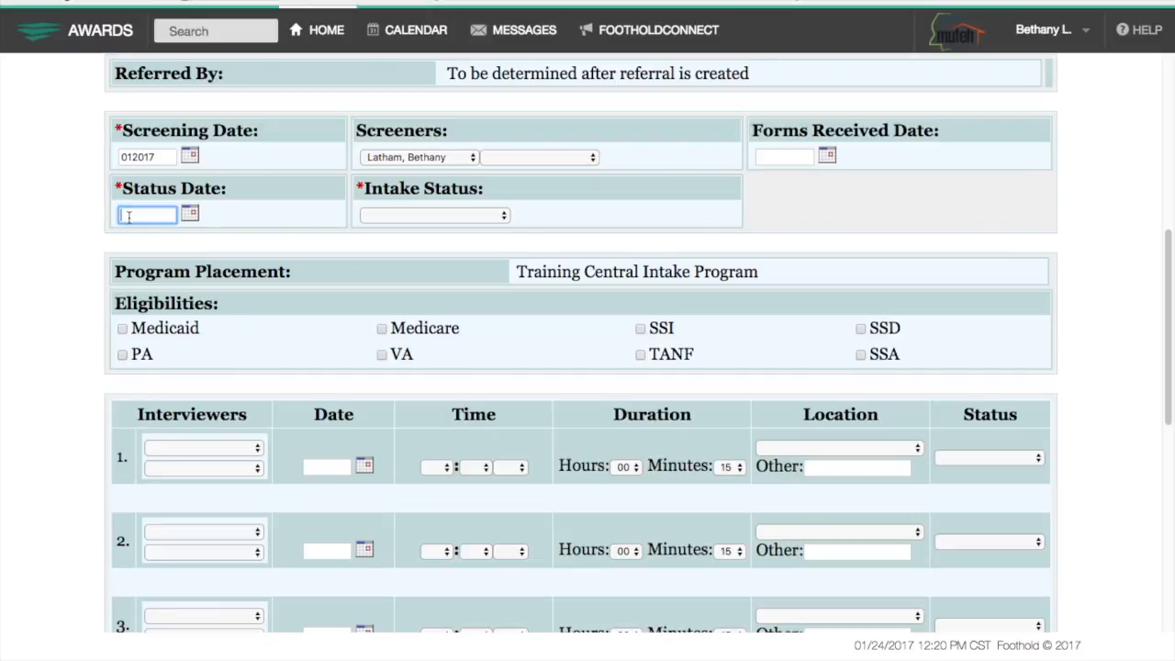
text(012017)
click(437, 217)
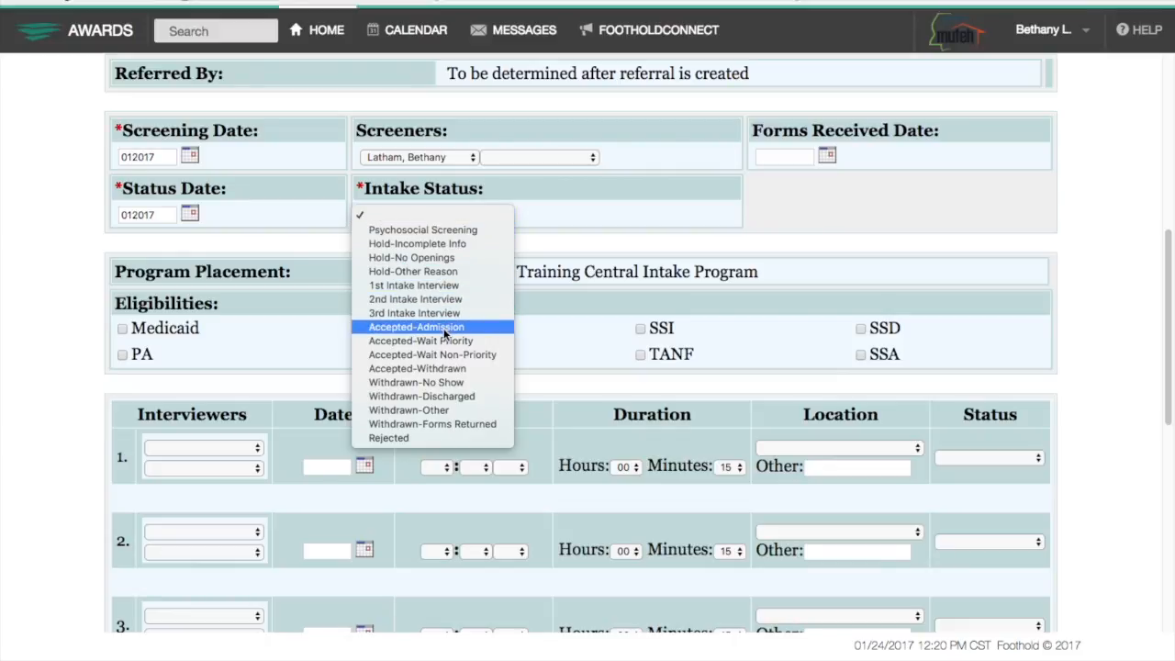
click(439, 328)
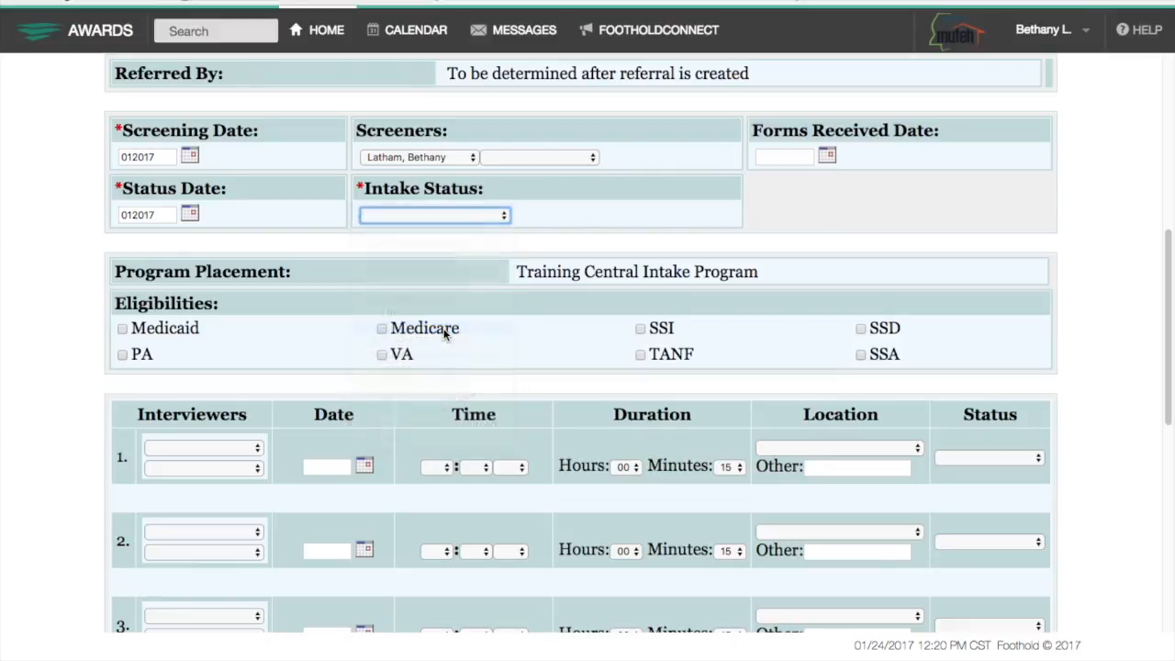
click(450, 217)
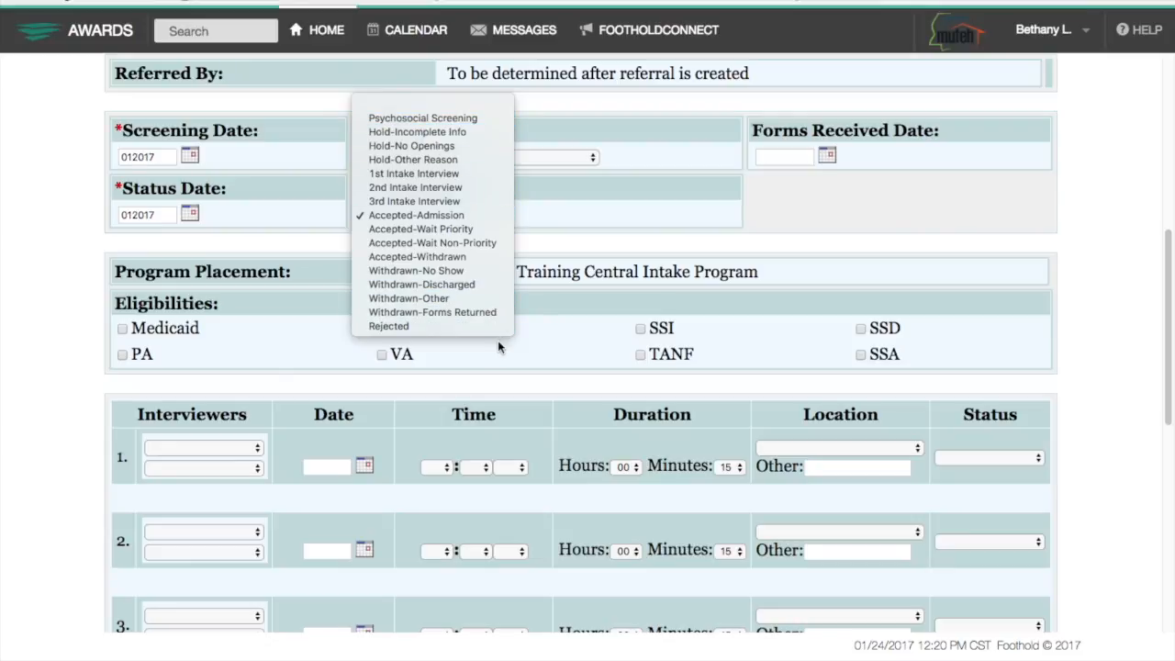
click(564, 322)
scroll(567, 322, down, 2)
scroll(565, 323, down, 3)
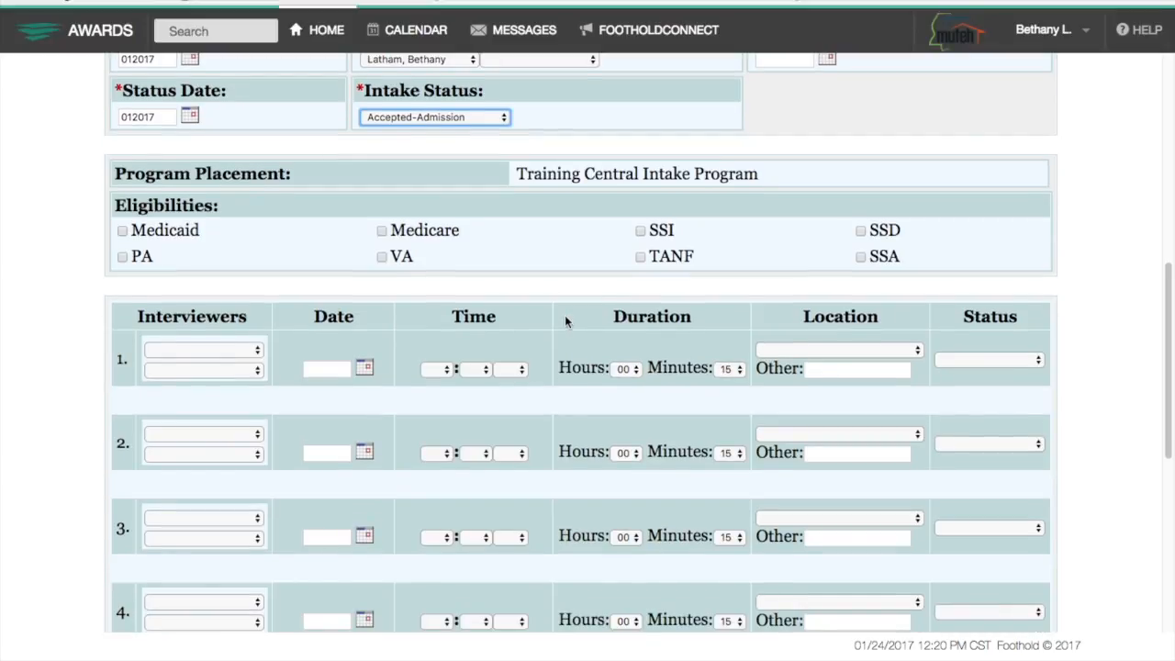
click(640, 231)
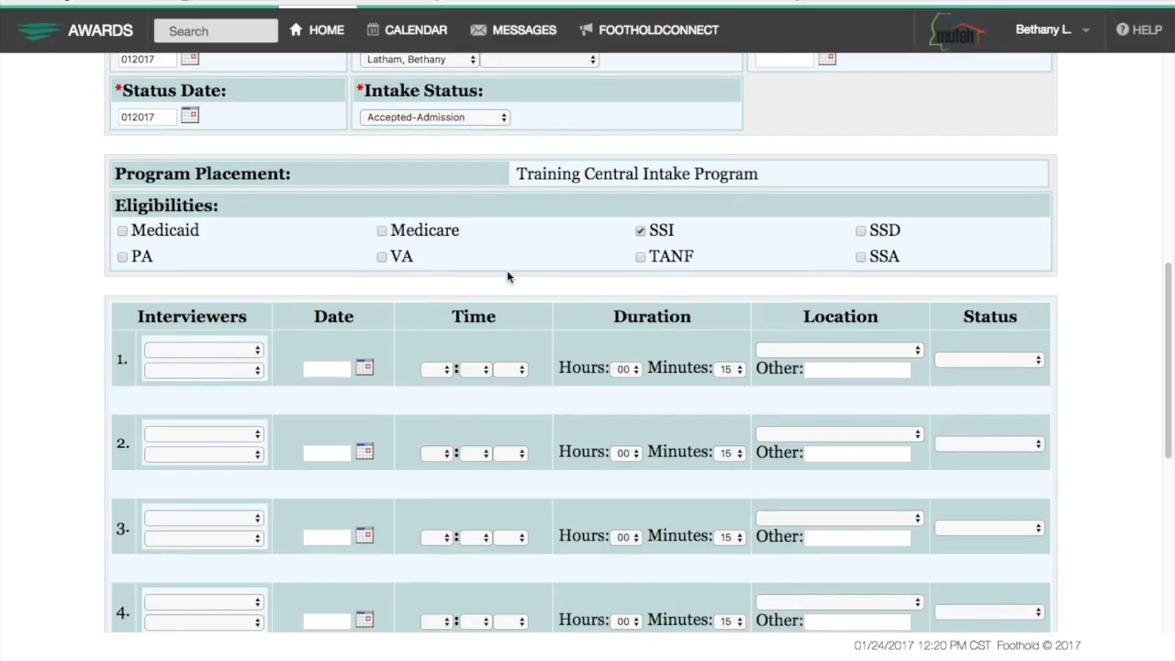
scroll(507, 273, down, 4)
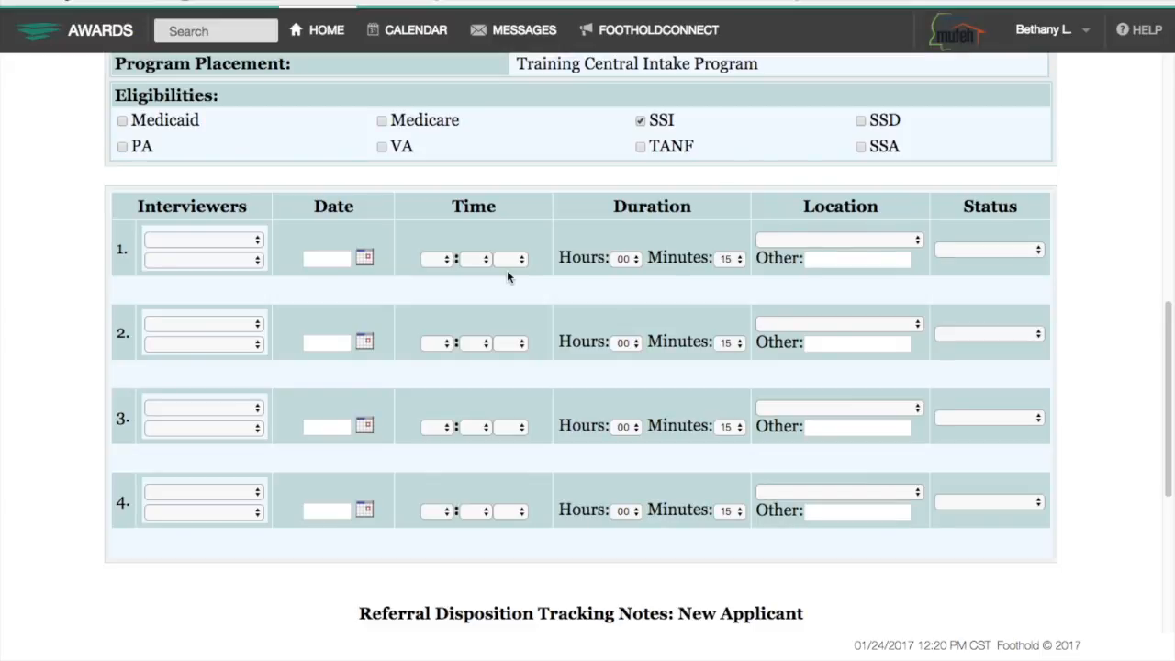
Add an Accepted disposition note dated 012017 with referral details and a phone line, then create the referral.
scroll(507, 270, down, 8)
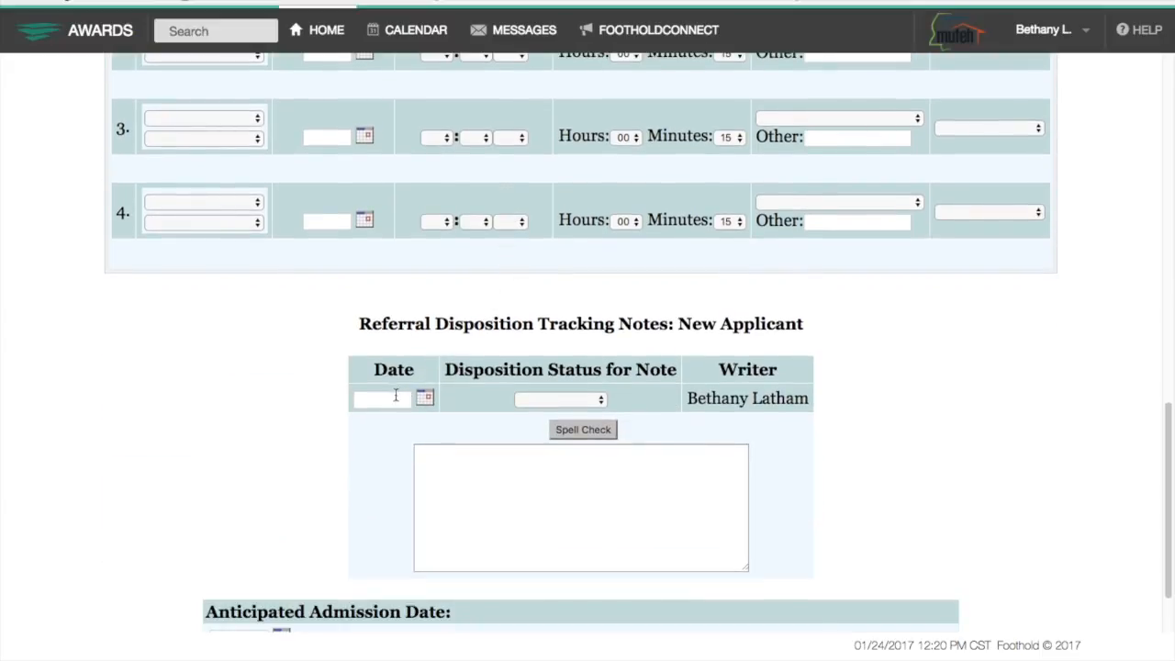
click(396, 396)
text(012017)
key(Tab)
key(Tab)
key(a)
click(495, 486)
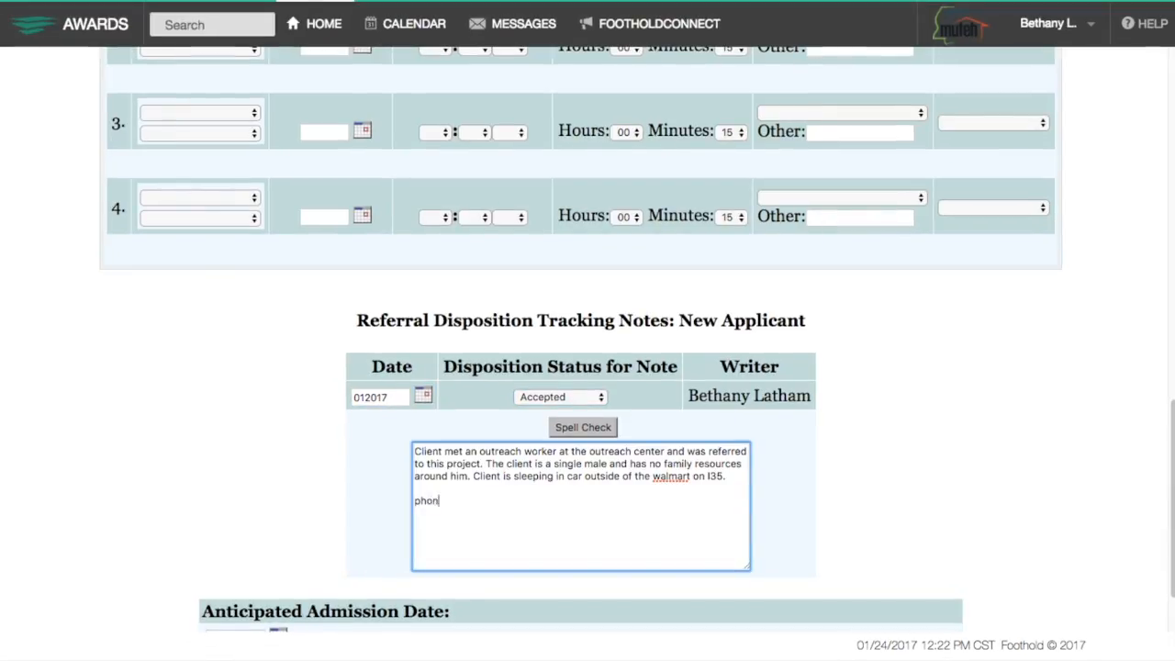
text(e: 601-555-5555)
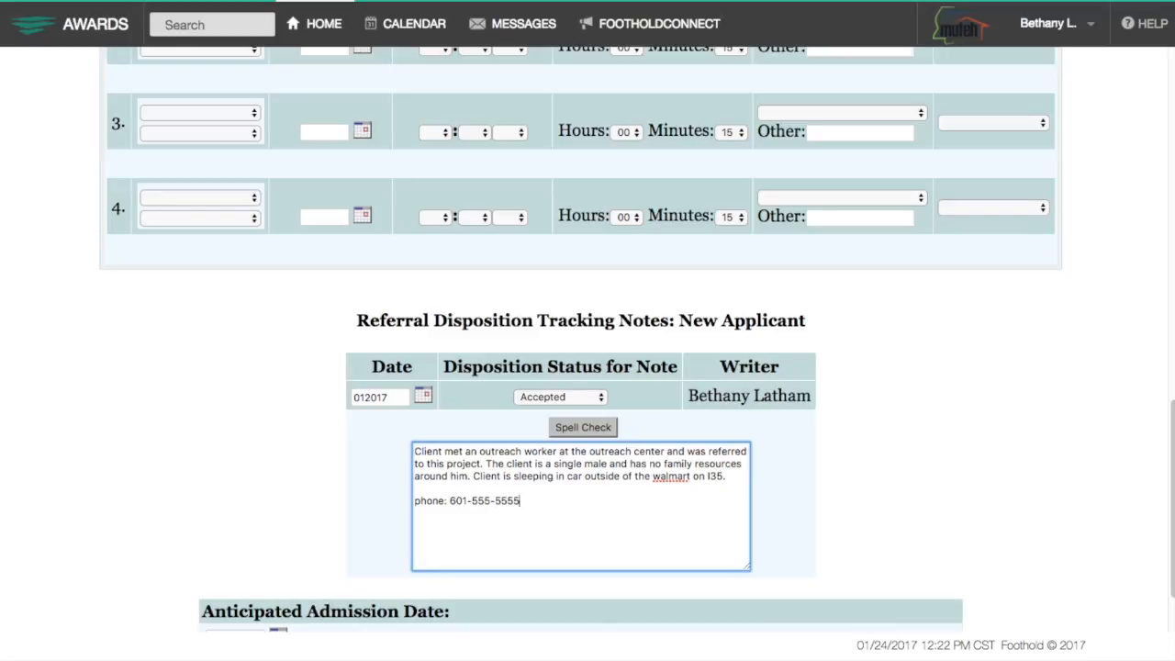
scroll(488, 485, down, 2)
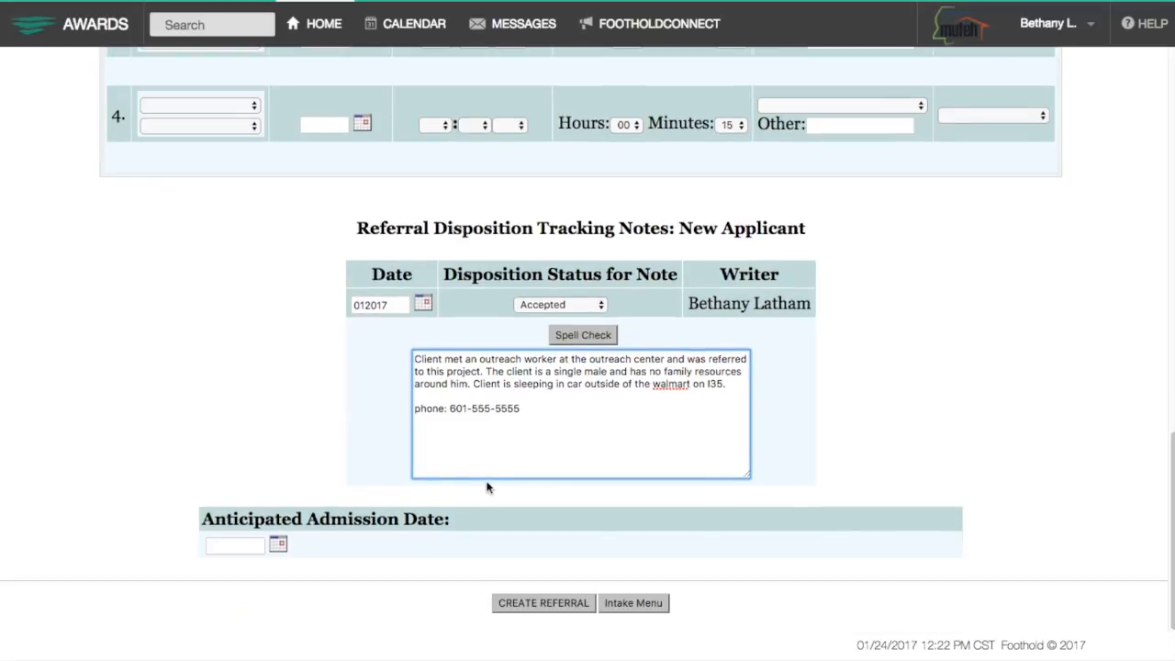
click(528, 607)
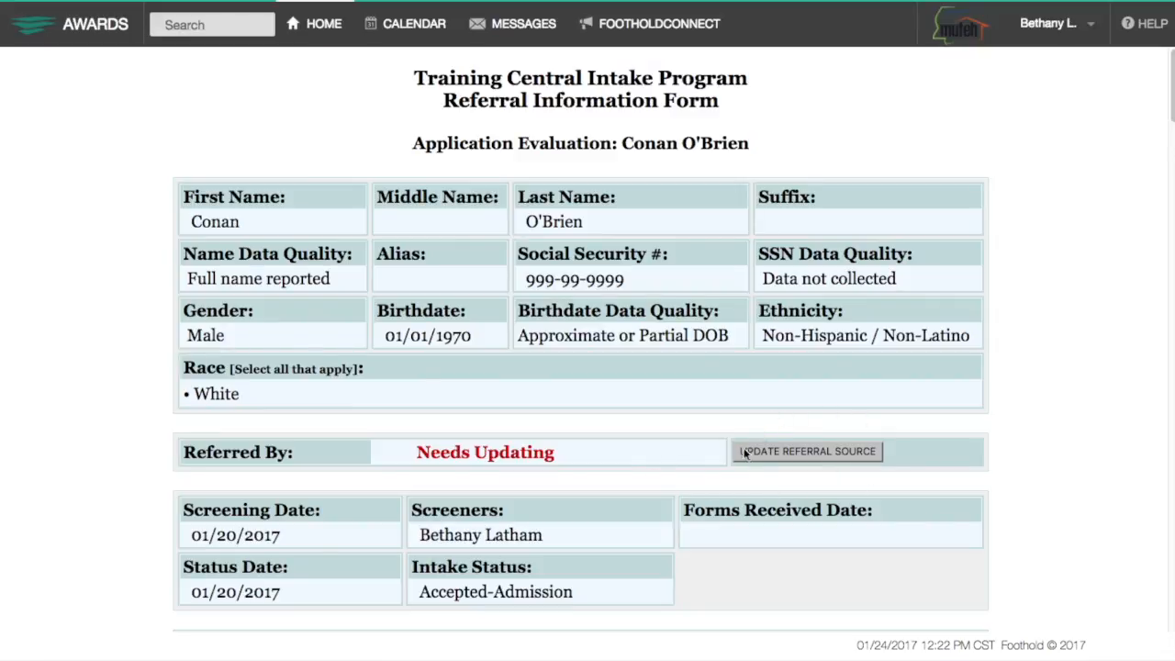
Mark the applicant as referred by an agency and browse the referral agency list.
click(812, 455)
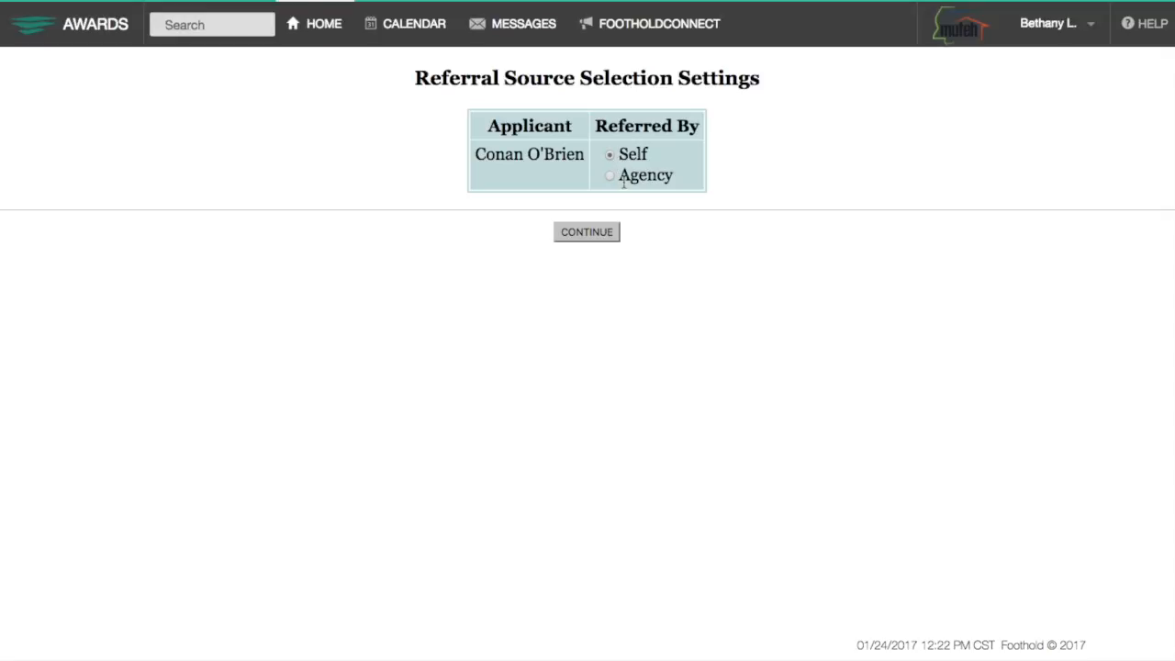
click(612, 175)
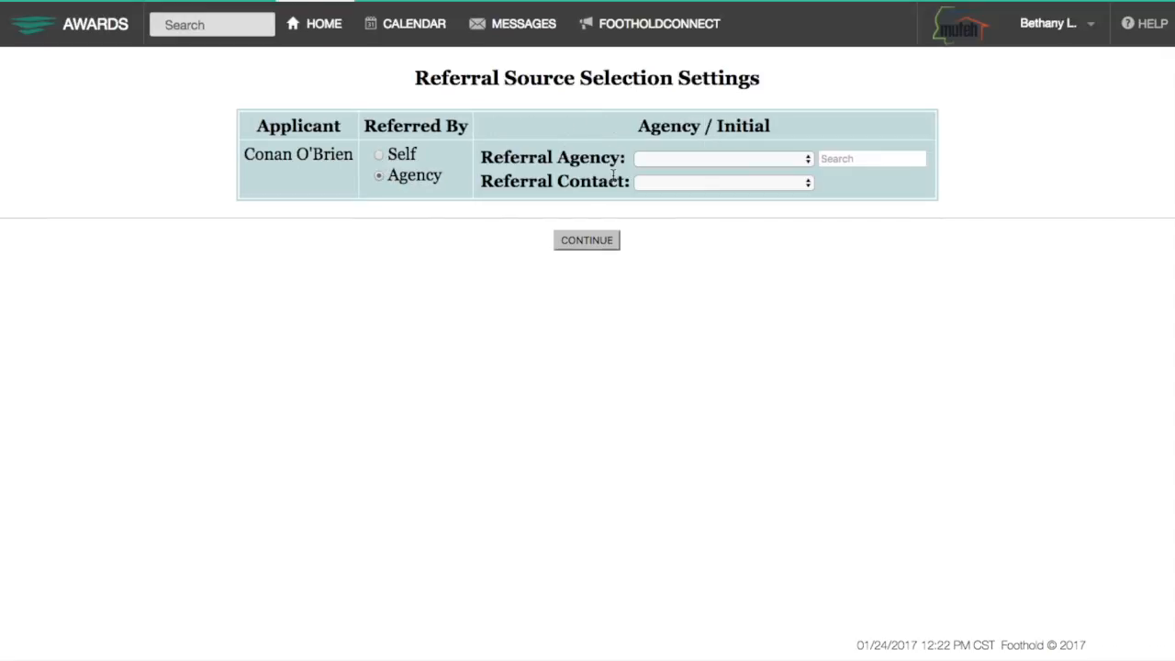
click(670, 159)
click(671, 159)
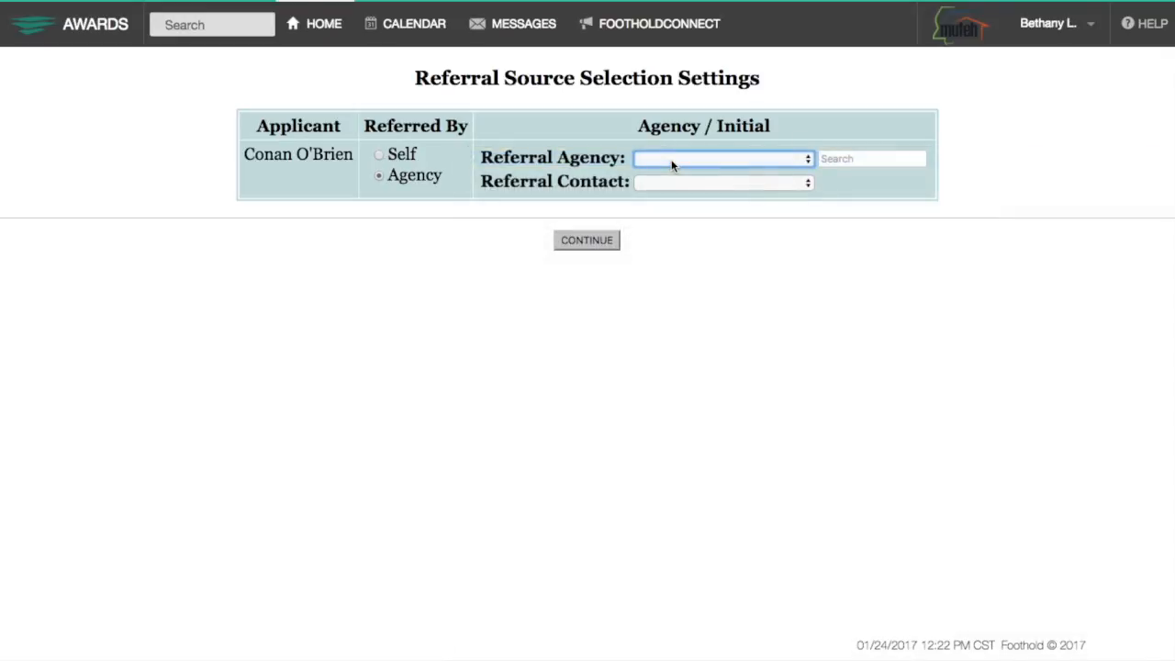
click(840, 158)
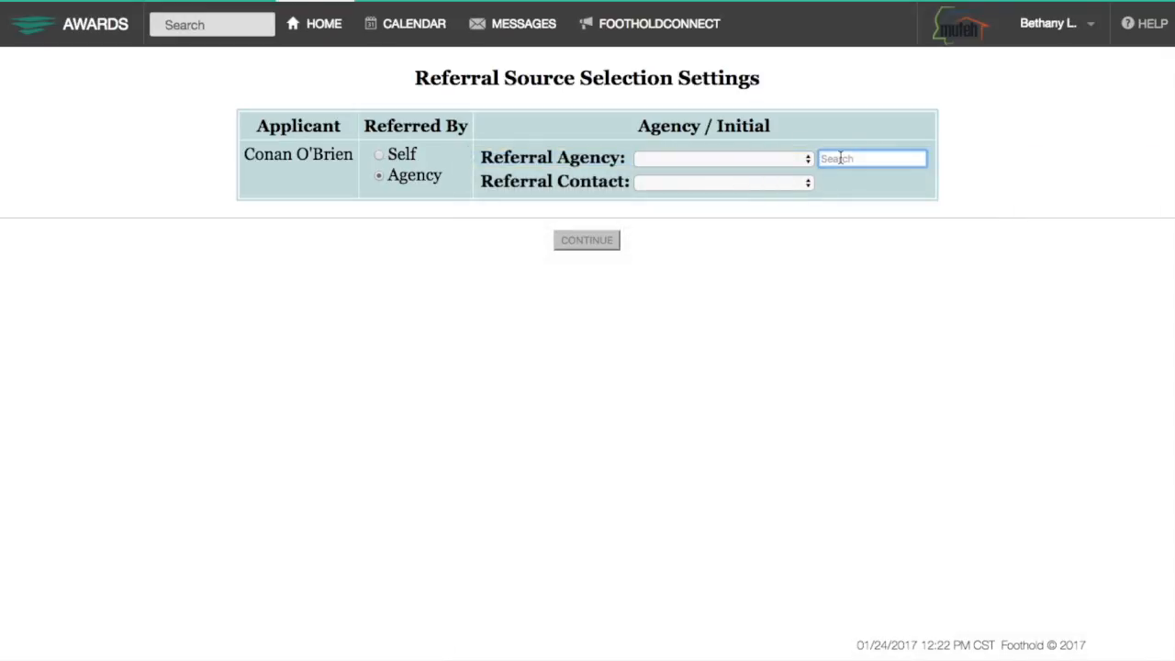
click(791, 157)
scroll(747, 334, down, 10)
scroll(739, 363, down, 20)
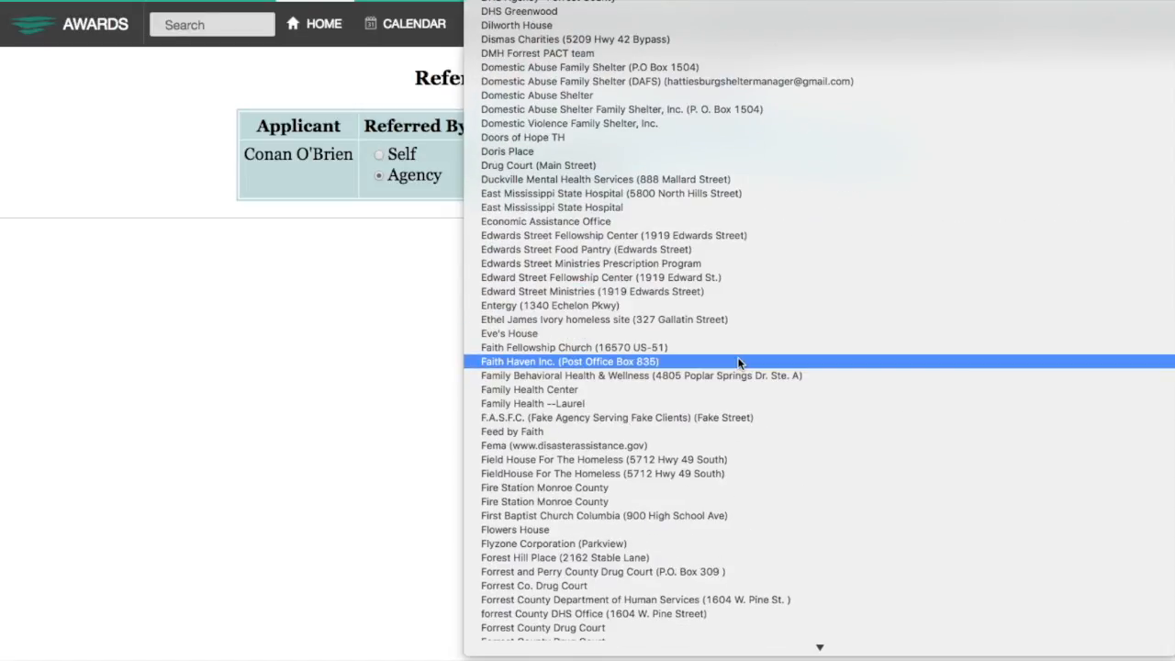
Select F.A.S.F.C. as the referral agency, keep its suggested contact, and save.
click(715, 417)
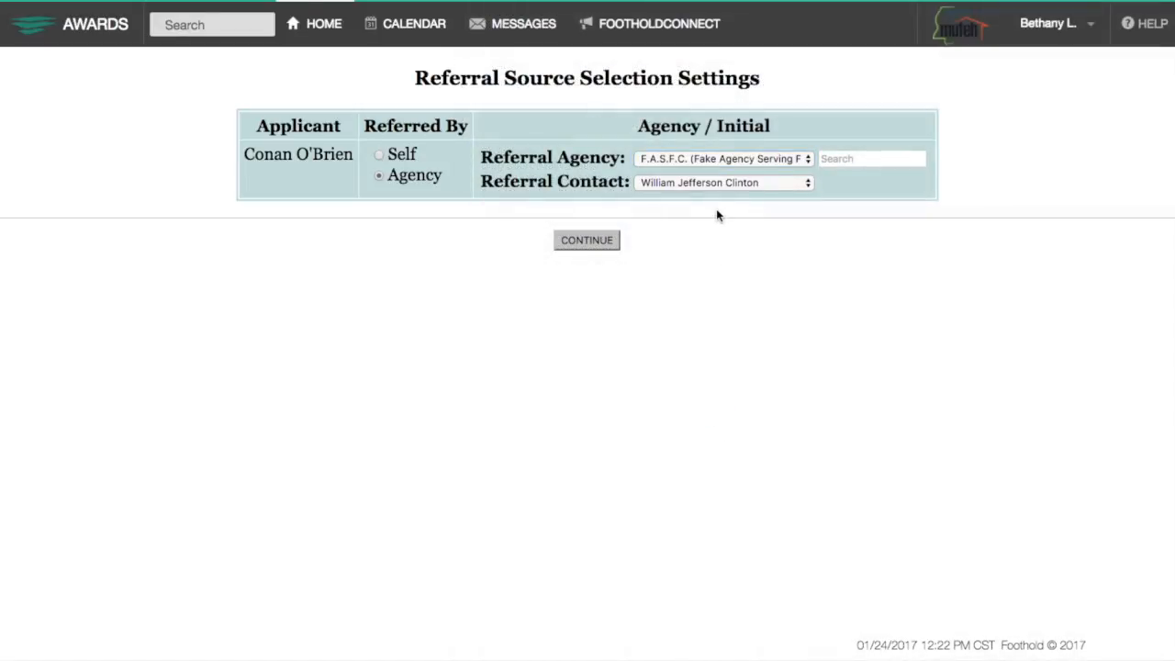
click(731, 183)
click(730, 184)
click(593, 241)
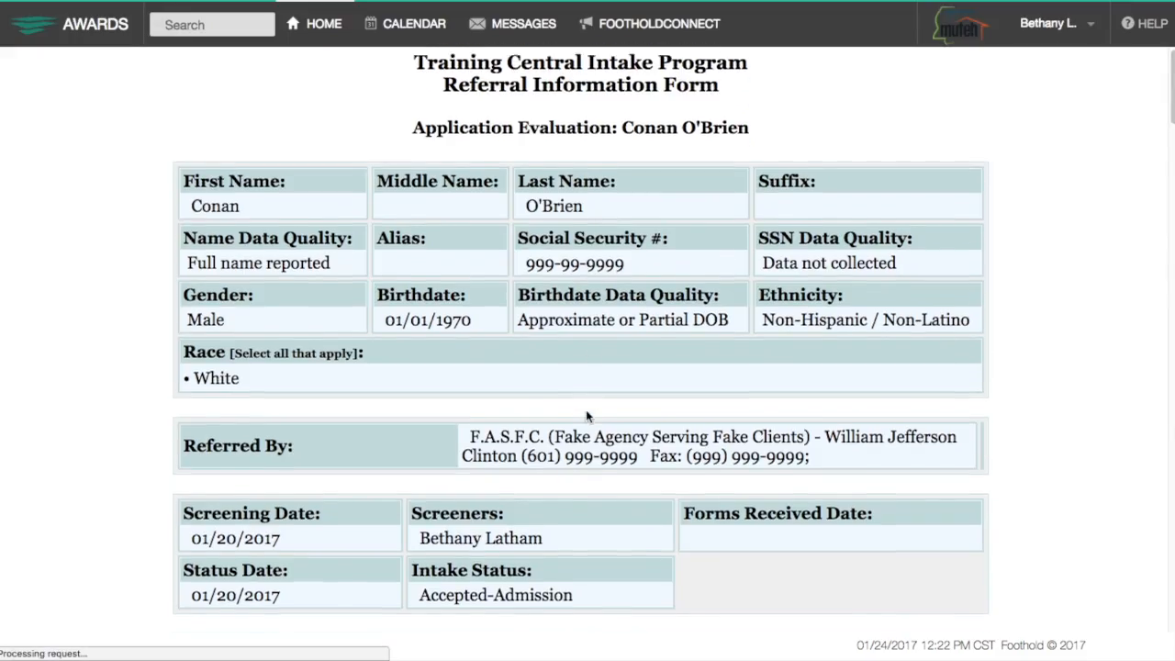
scroll(588, 411, down, 5)
scroll(586, 415, down, 10)
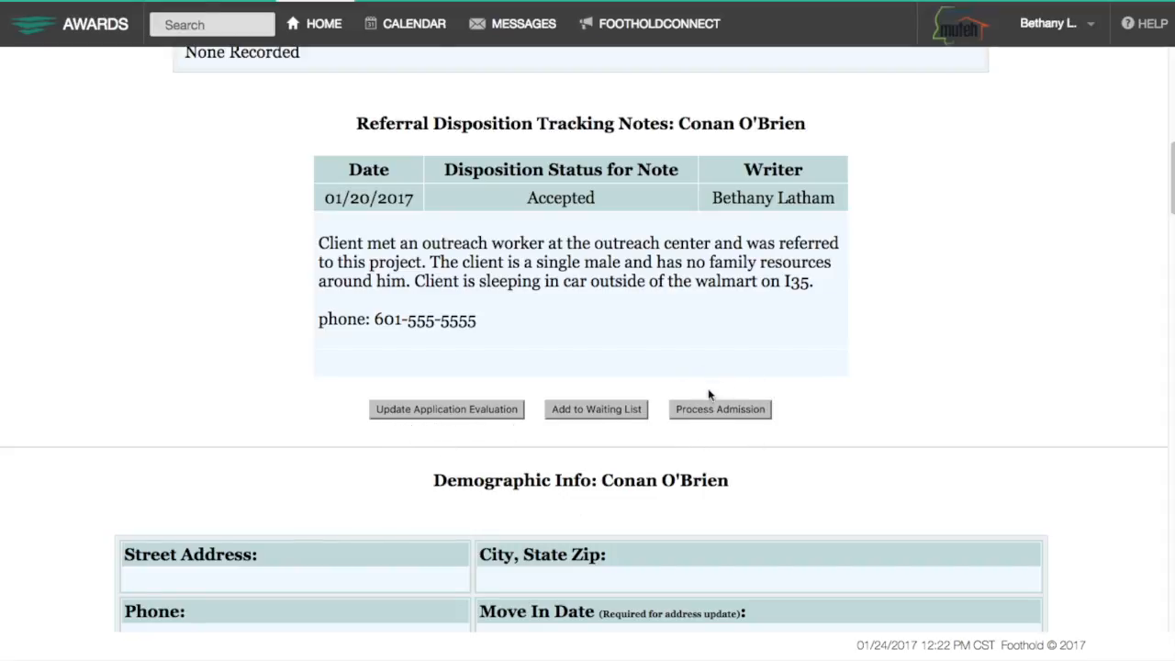
Begin the admission with Admission Date 012217 and assign a primary worker.
click(732, 416)
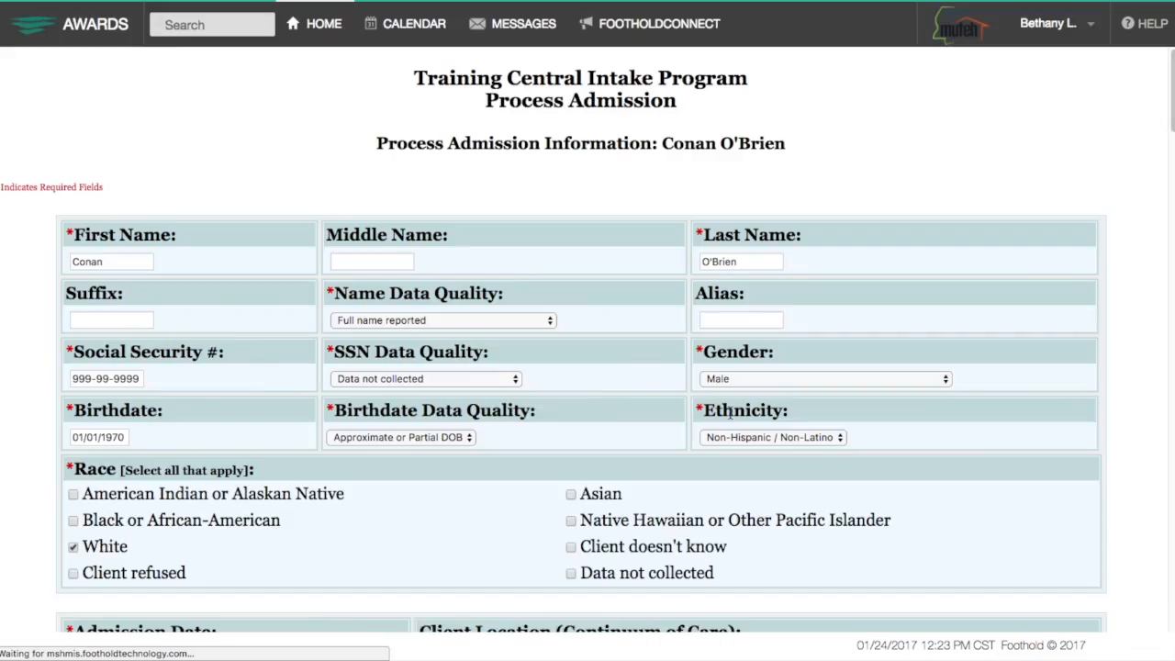
scroll(730, 414, down, 3)
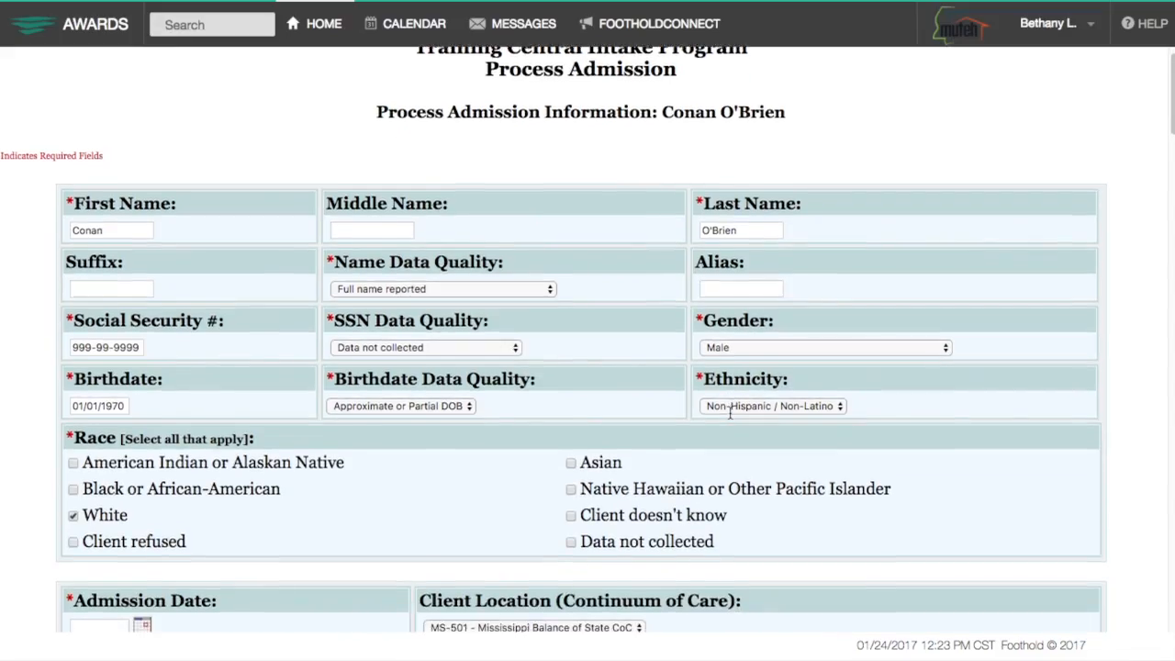
scroll(730, 414, down, 4)
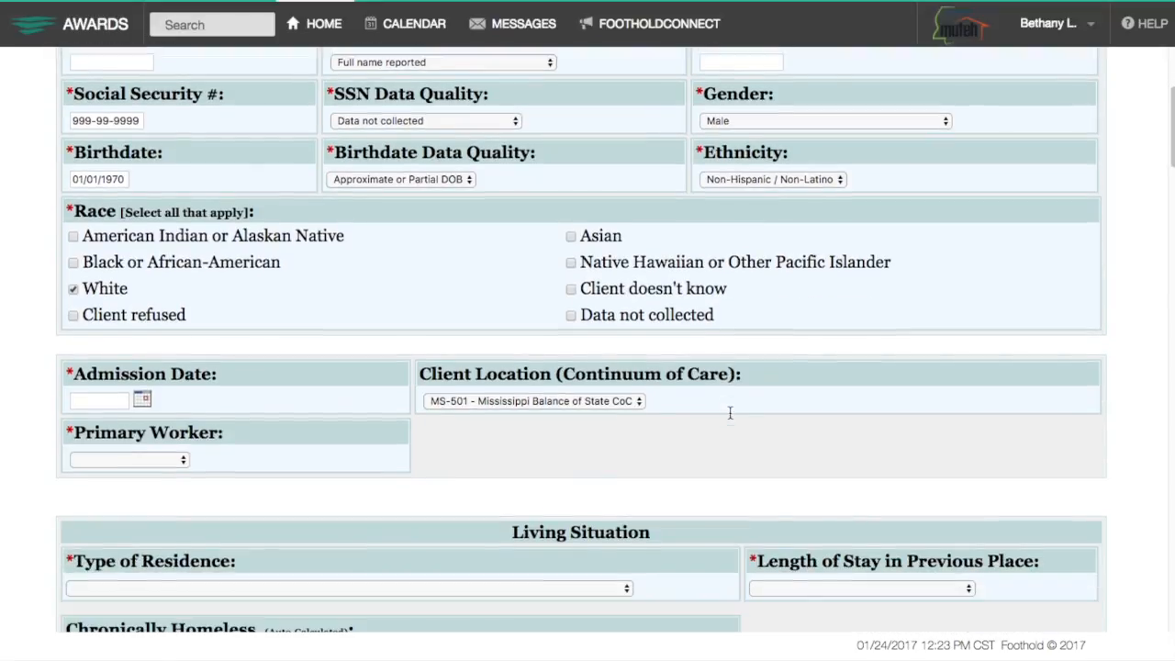
text(012217)
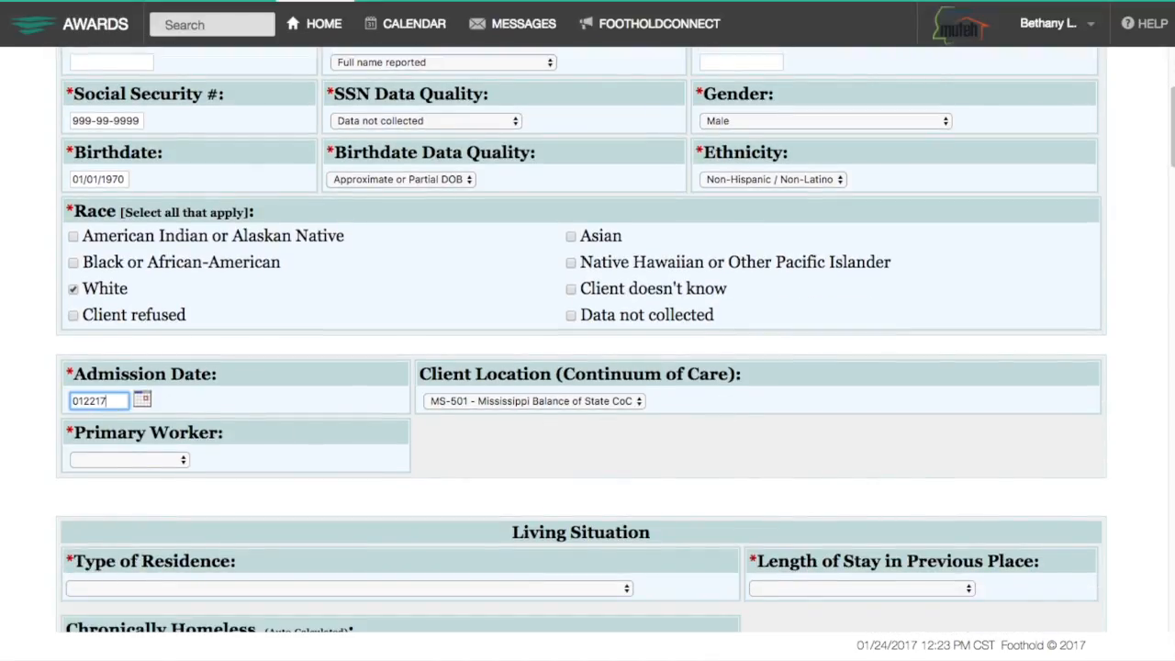
click(179, 459)
click(119, 514)
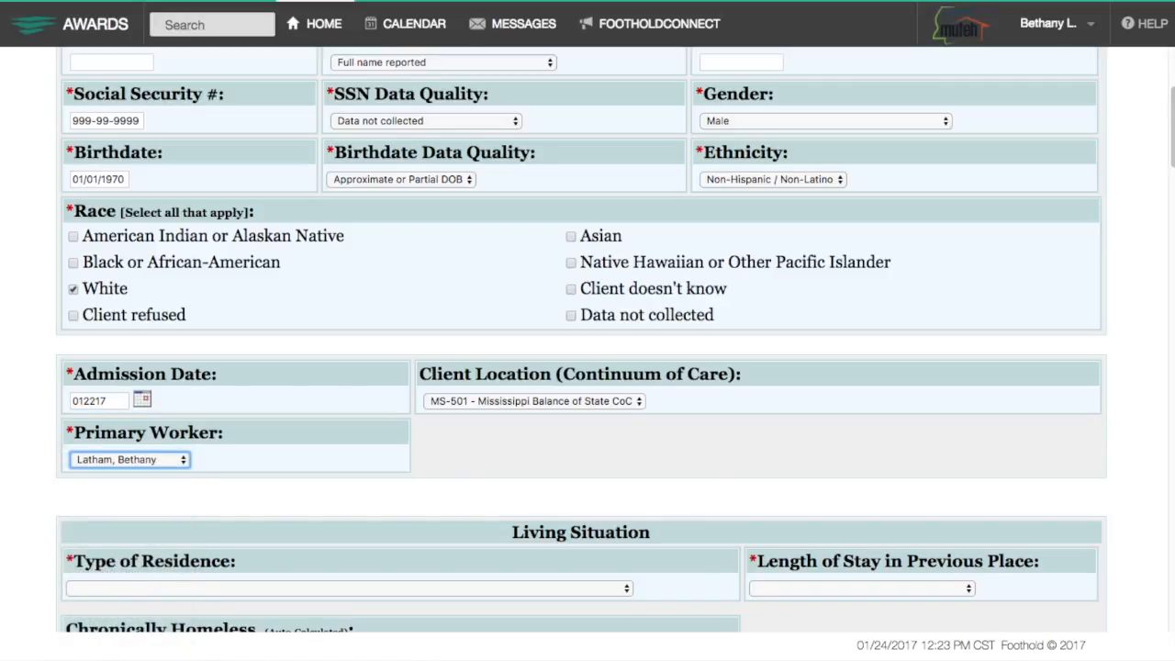
Keep client location MS-501 Mississippi Balance of State CoC and bring up the residence type choices.
scroll(297, 467, down, 1)
click(483, 352)
click(485, 351)
scroll(479, 439, down, 4)
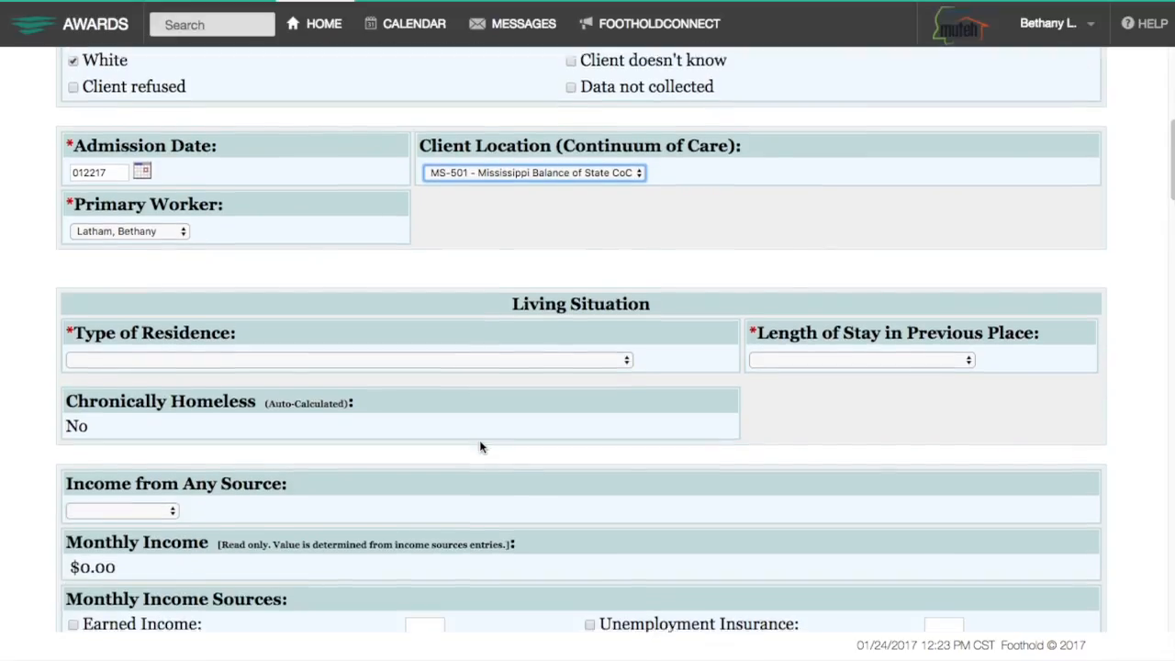
scroll(481, 444, down, 3)
click(536, 220)
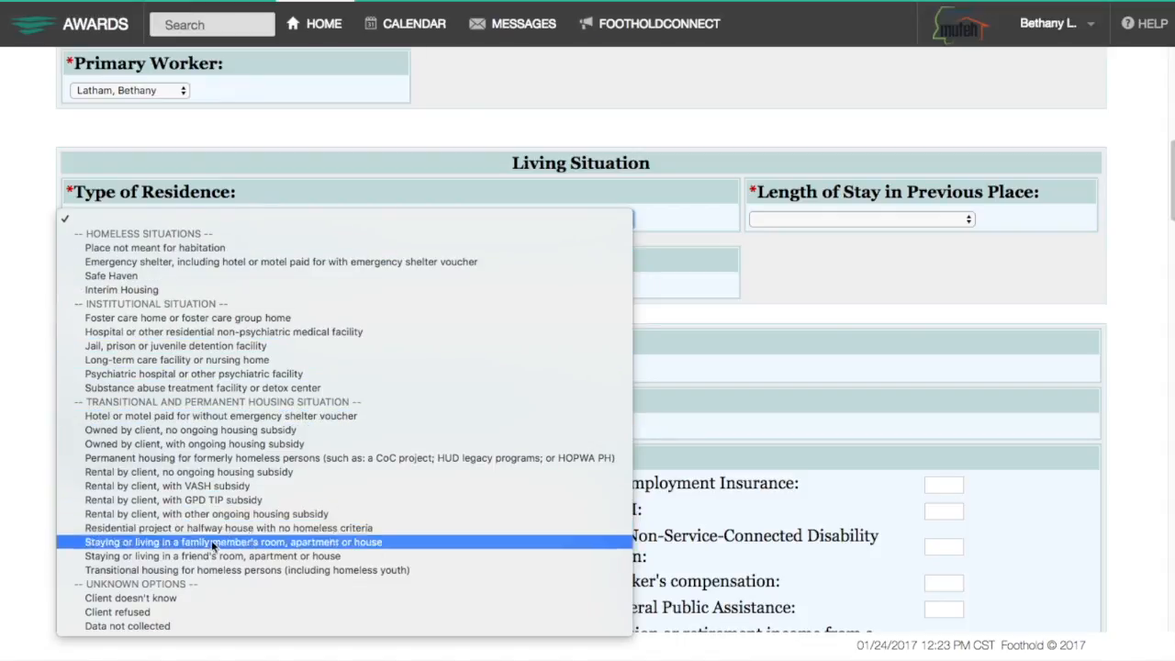
Record a place not meant for habitation, one year or longer since 010115, two times, over 12 months.
click(192, 246)
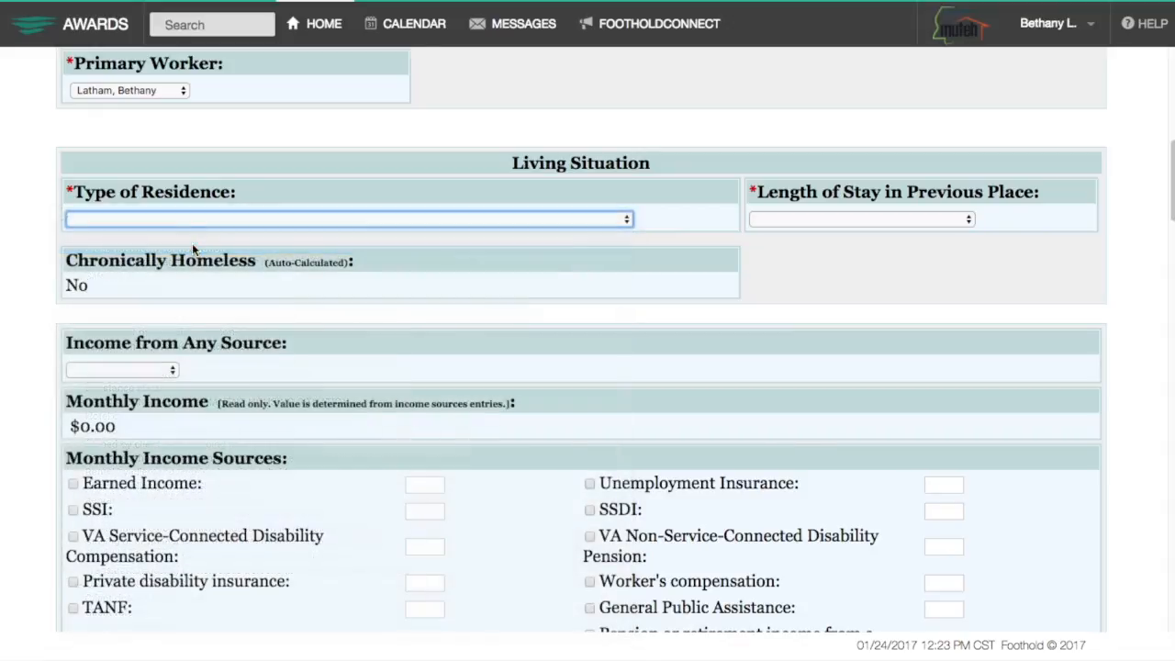
click(759, 219)
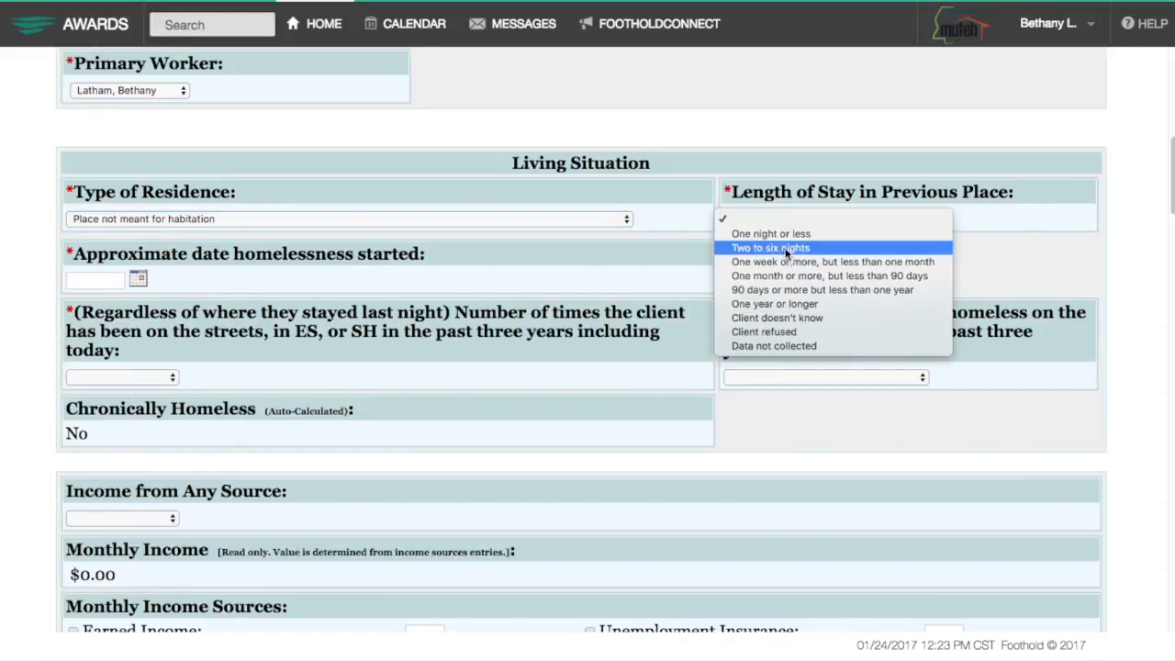
click(794, 307)
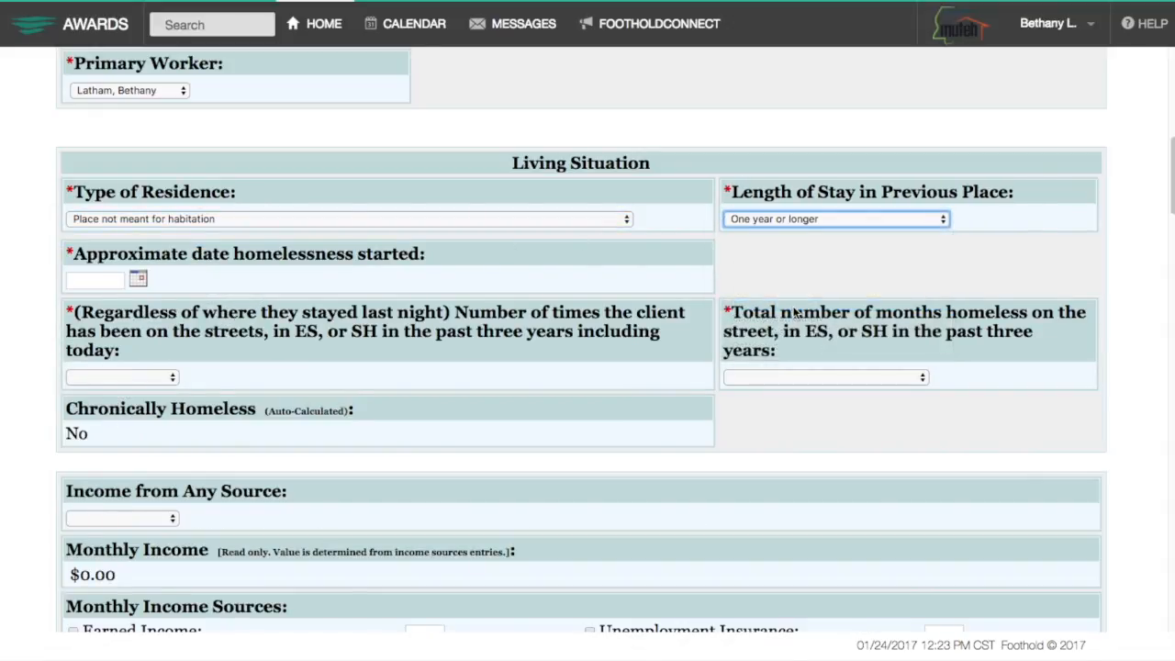
click(98, 285)
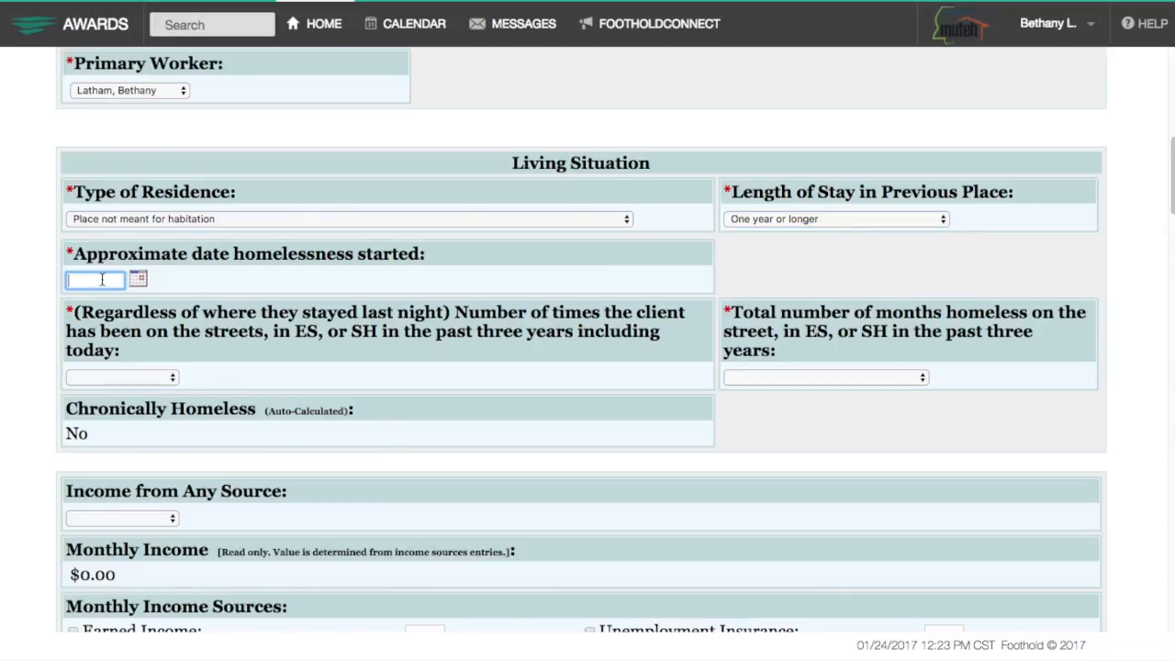
text(0101)
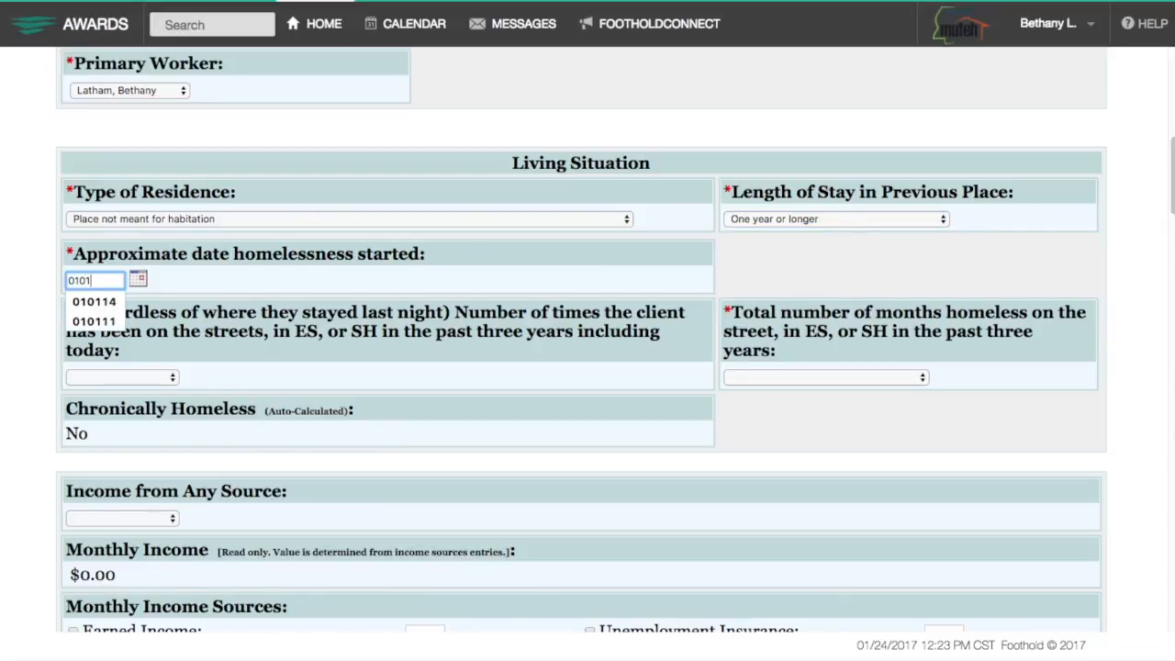
text(15)
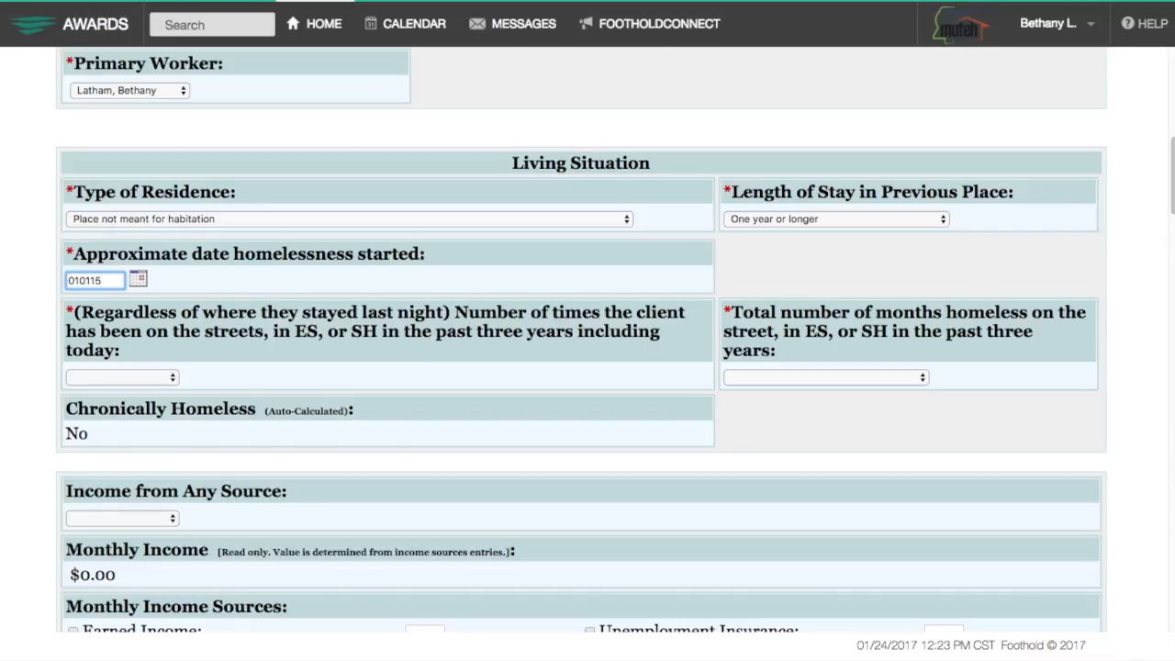
click(126, 378)
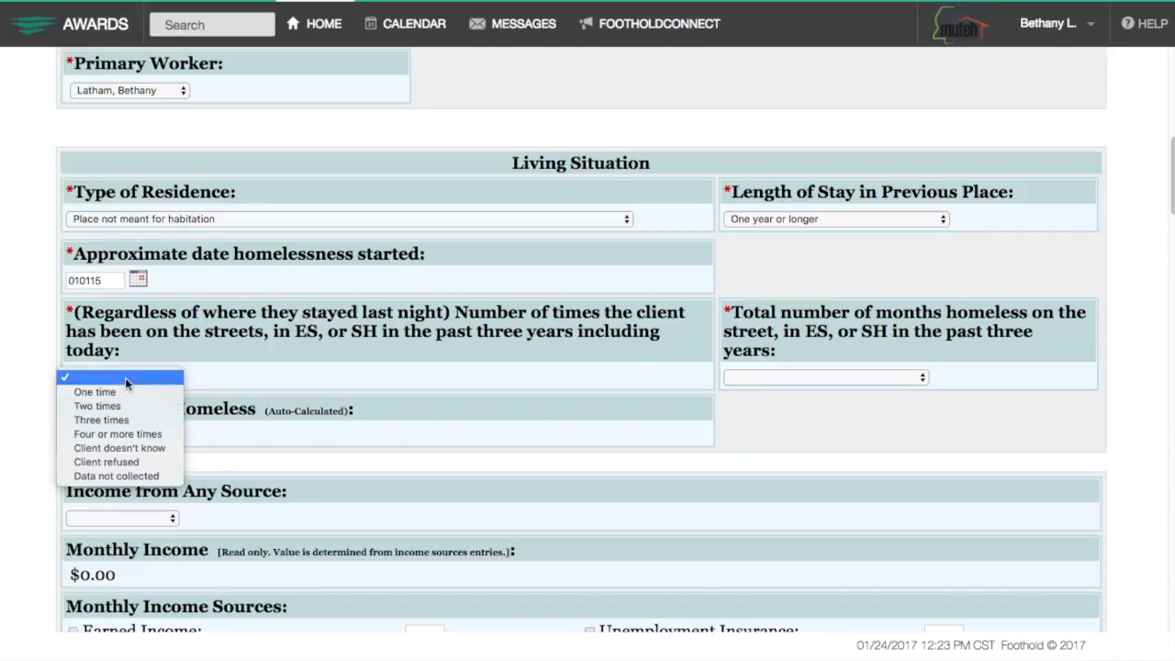
click(119, 405)
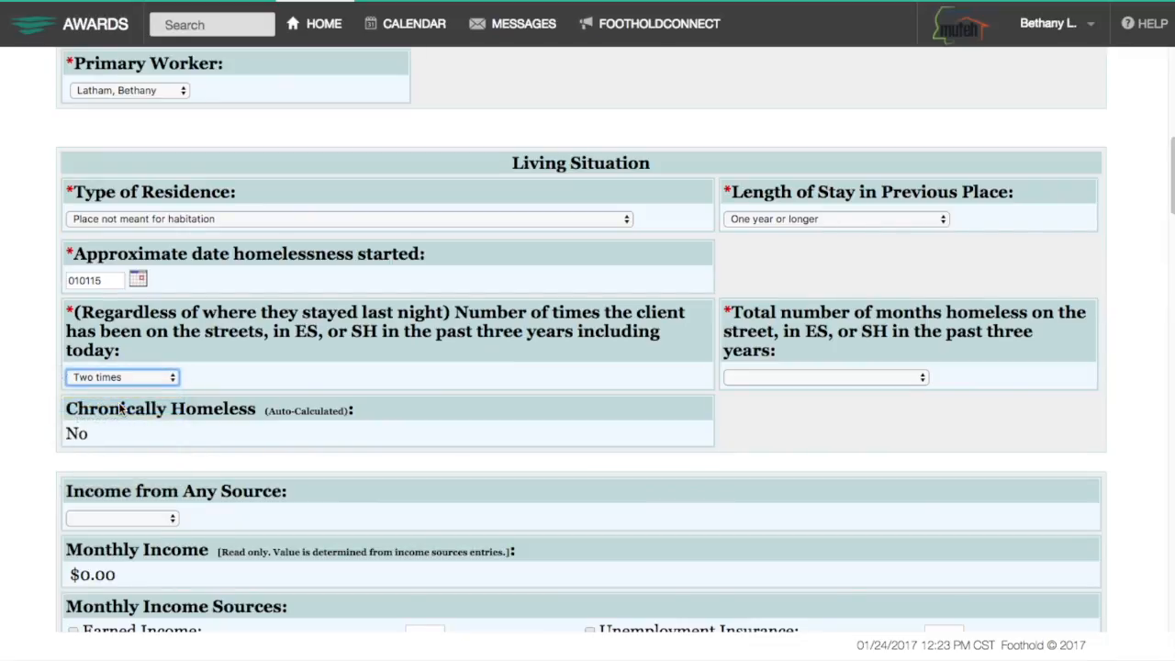
click(830, 378)
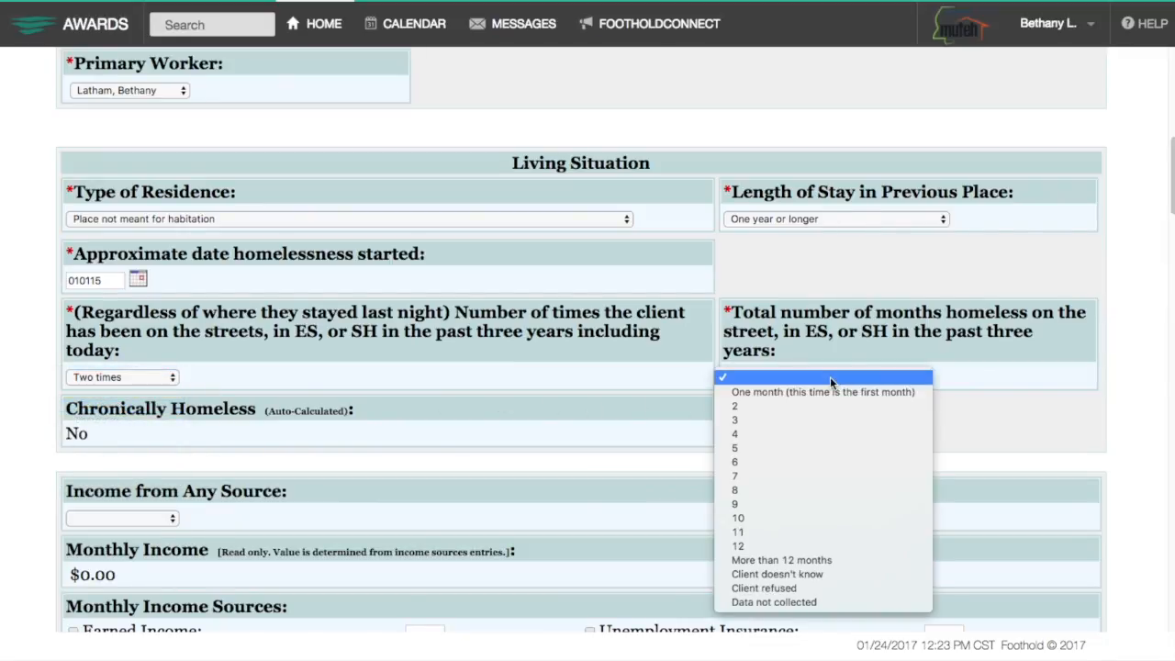
click(829, 560)
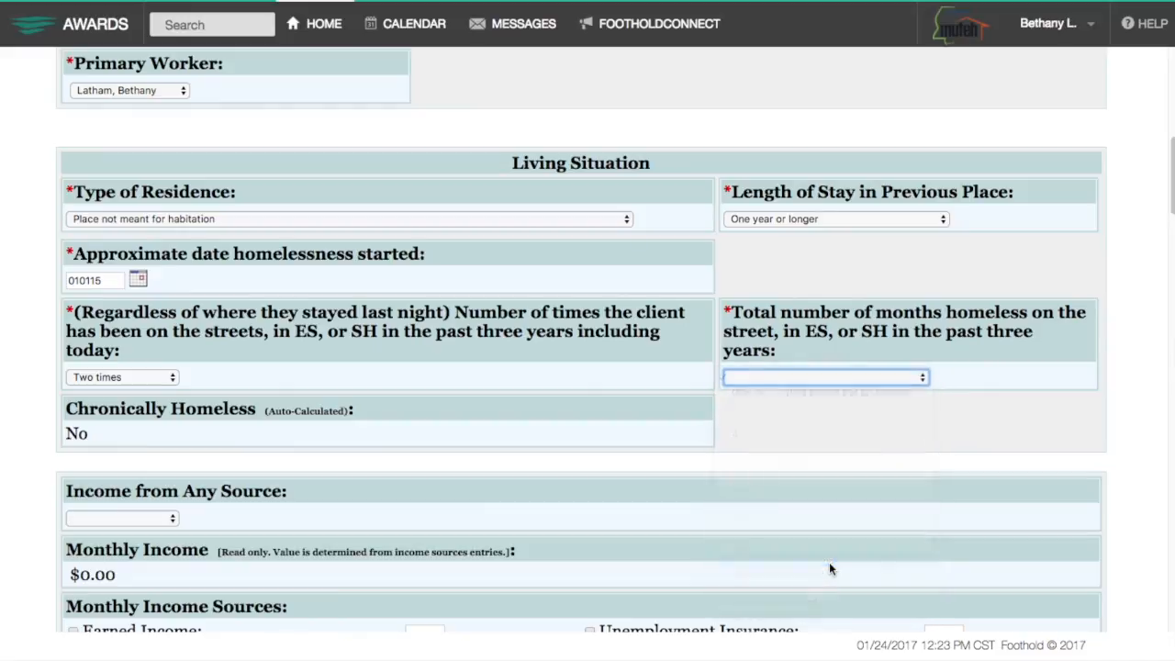
scroll(318, 472, down, 3)
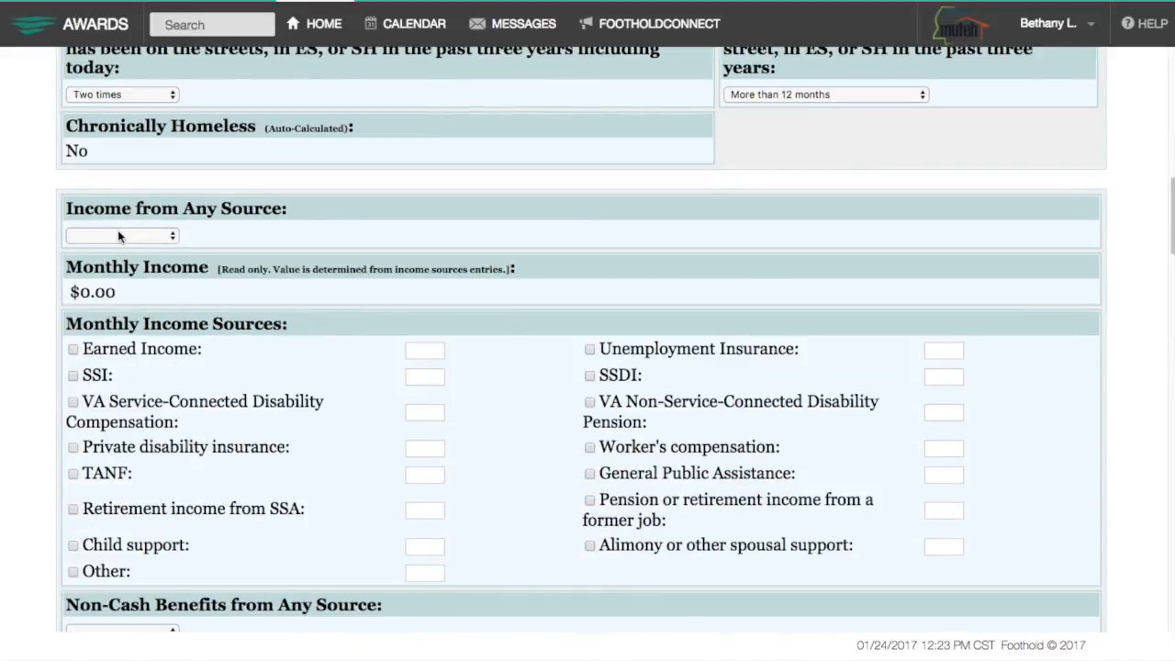
Answer No for physical, developmental, chronic health and HIV/AIDS, and Yes for Mental Health Problem.
scroll(118, 236, down, 5)
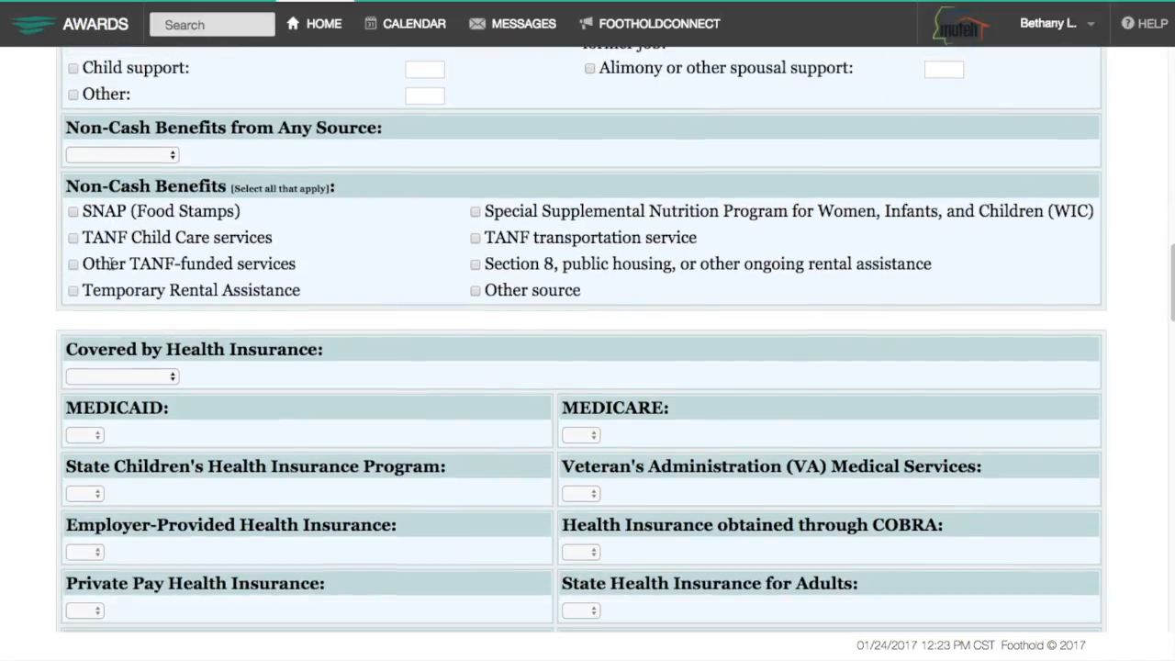
scroll(110, 264, down, 6)
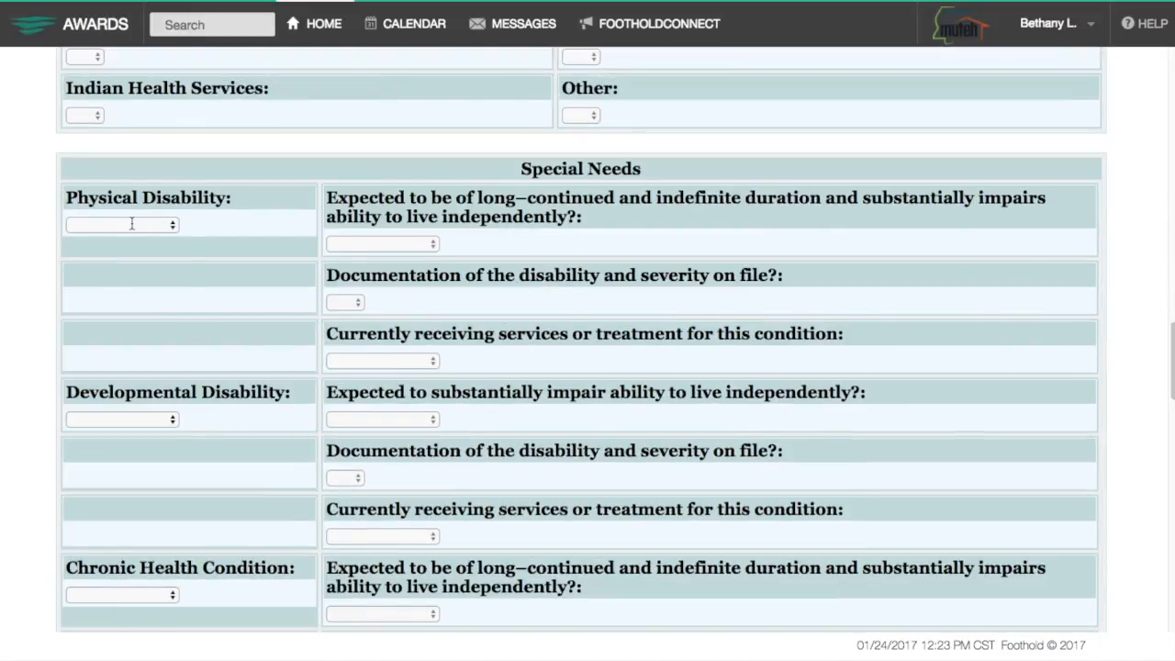
click(132, 224)
click(151, 218)
key(n)
key(Tab)
key(n)
key(Tab)
key(n)
key(Tab)
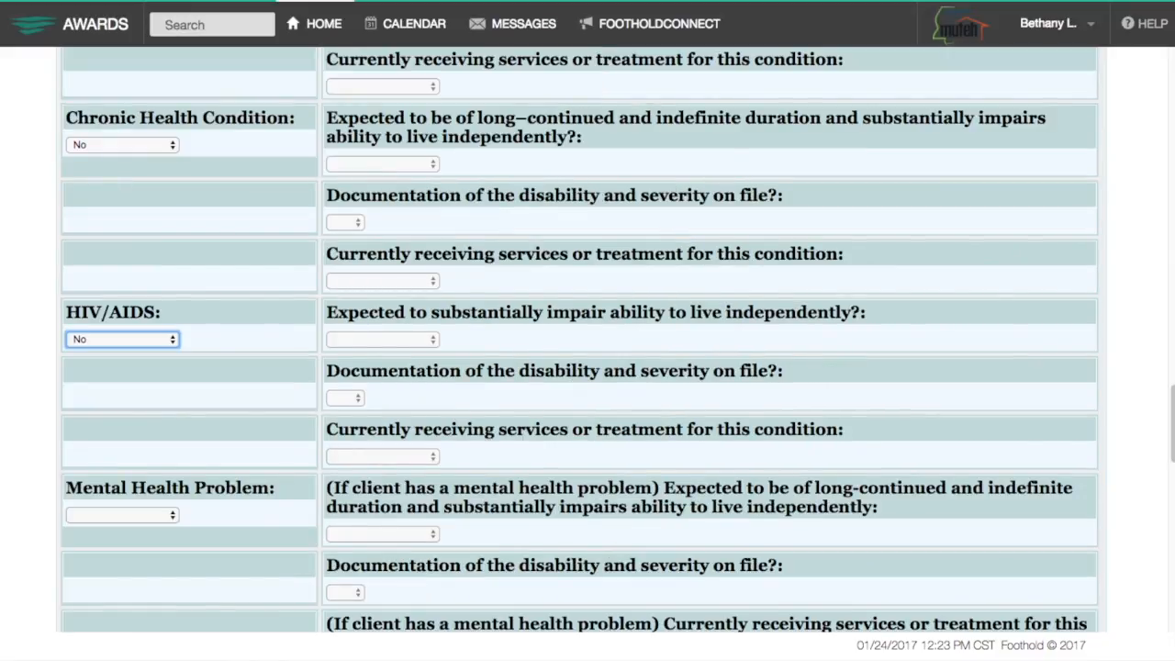
key(Tab)
key(y)
key(Tab)
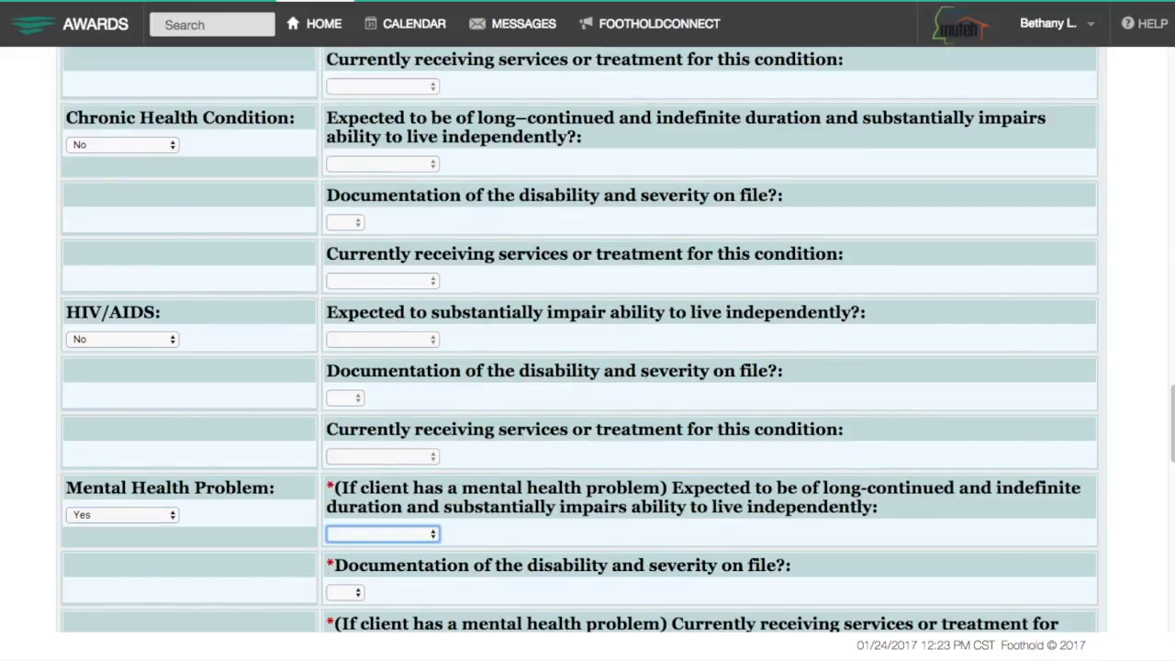
Mark the mental health problem long-continued, no documentation, no treatment; set Substance Abuse to No.
scroll(386, 532, down, 3)
click(394, 391)
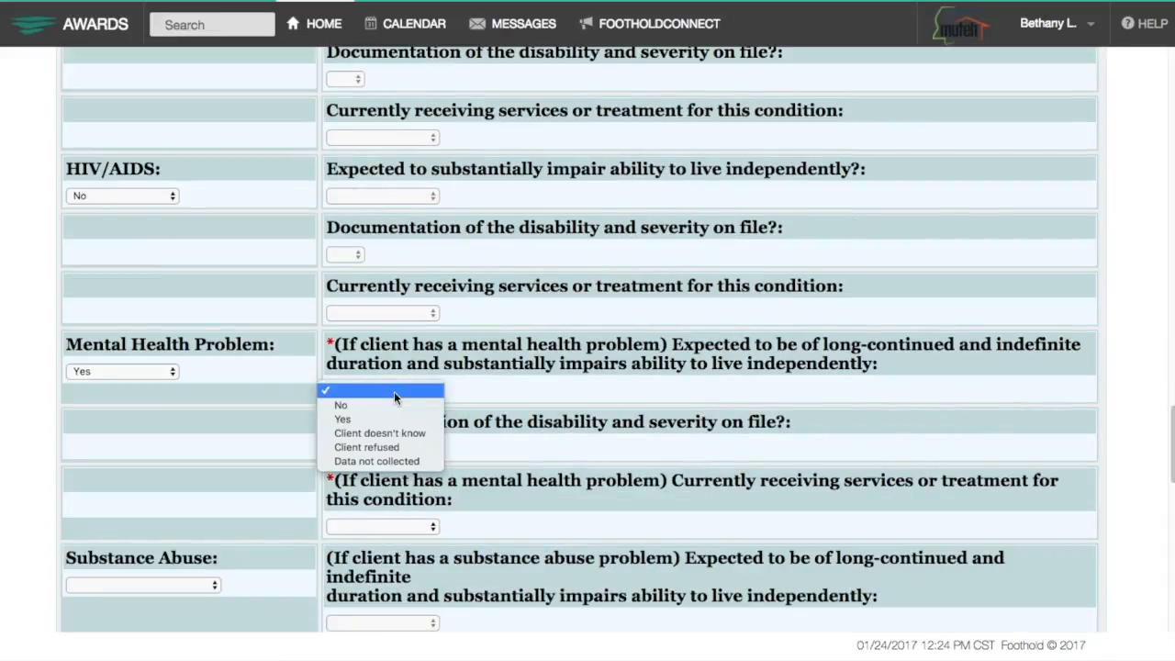
click(390, 420)
click(354, 448)
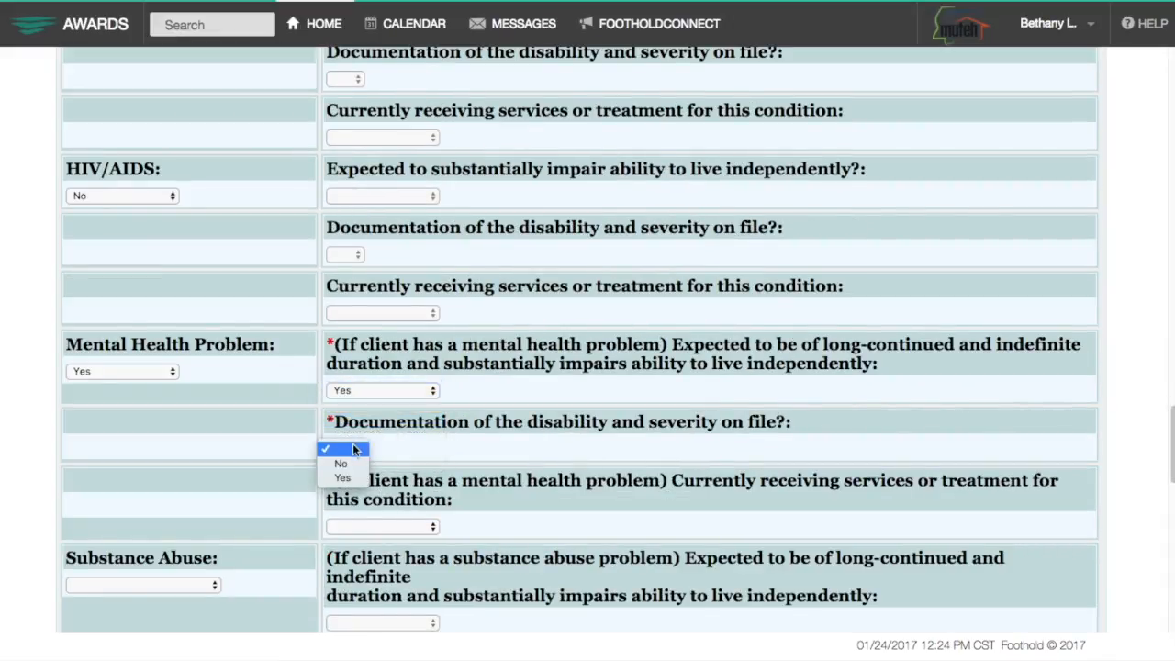
click(340, 463)
click(372, 525)
click(260, 504)
key(n)
scroll(260, 504, down, 3)
click(175, 451)
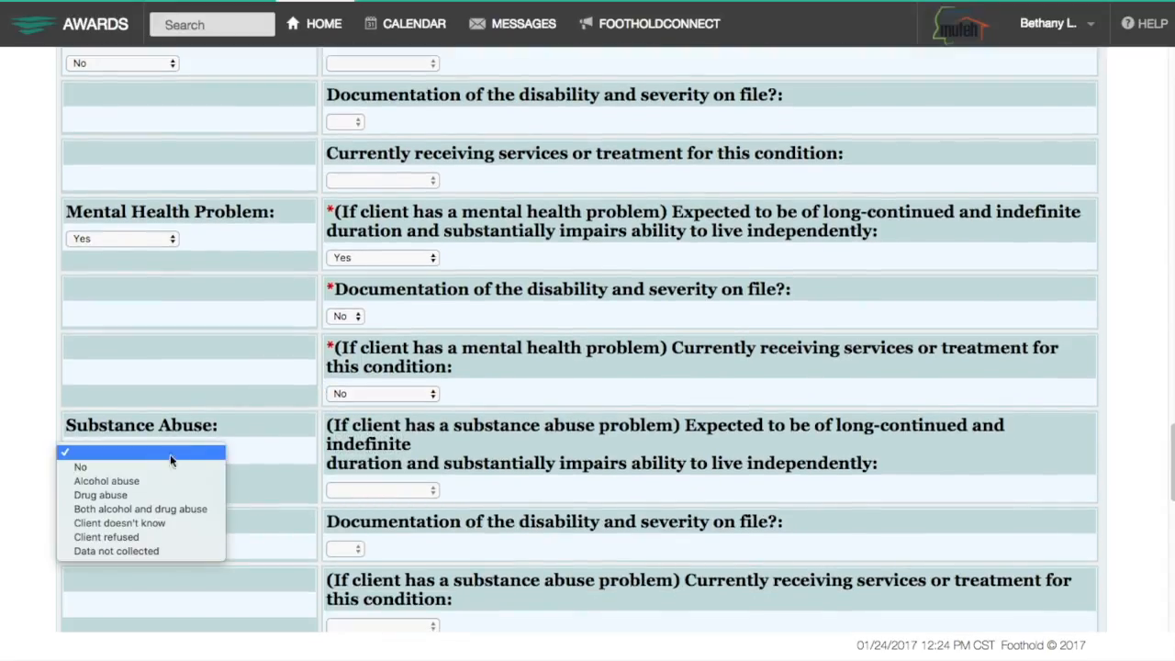
click(170, 478)
click(165, 451)
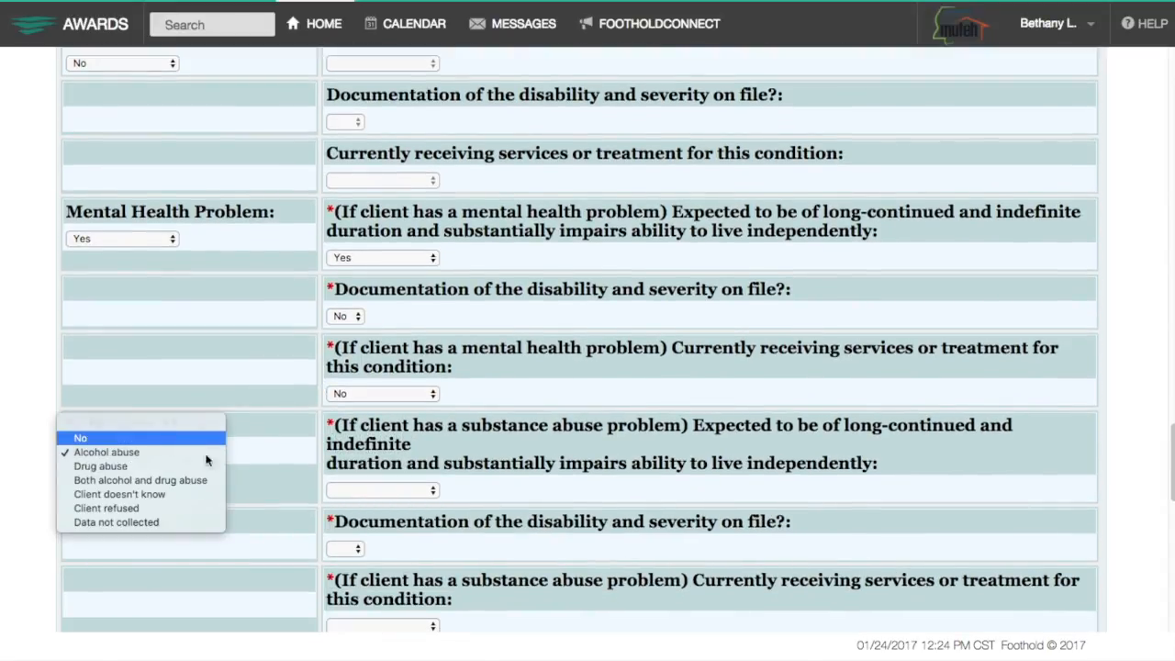
click(207, 438)
Set Disabling Condition to Yes and Veteran Status to No.
scroll(236, 484, down, 6)
click(139, 397)
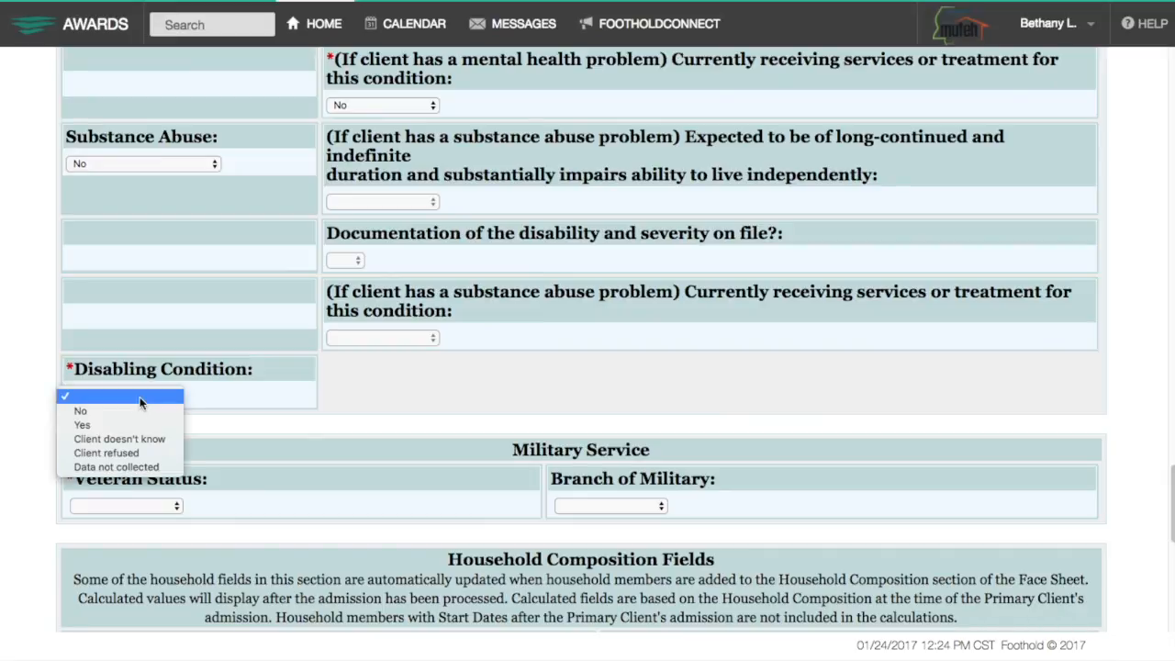
click(134, 424)
scroll(233, 459, down, 2)
click(152, 435)
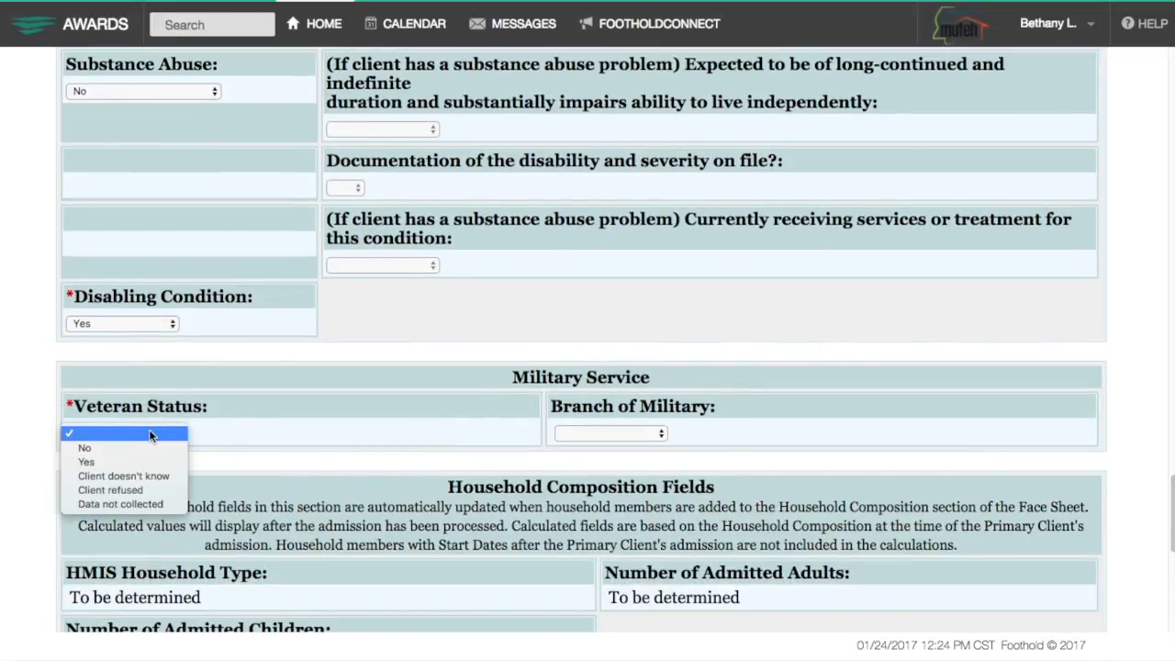
click(138, 446)
Set the county to Hinds.
scroll(279, 456, down, 1)
scroll(279, 456, down, 9)
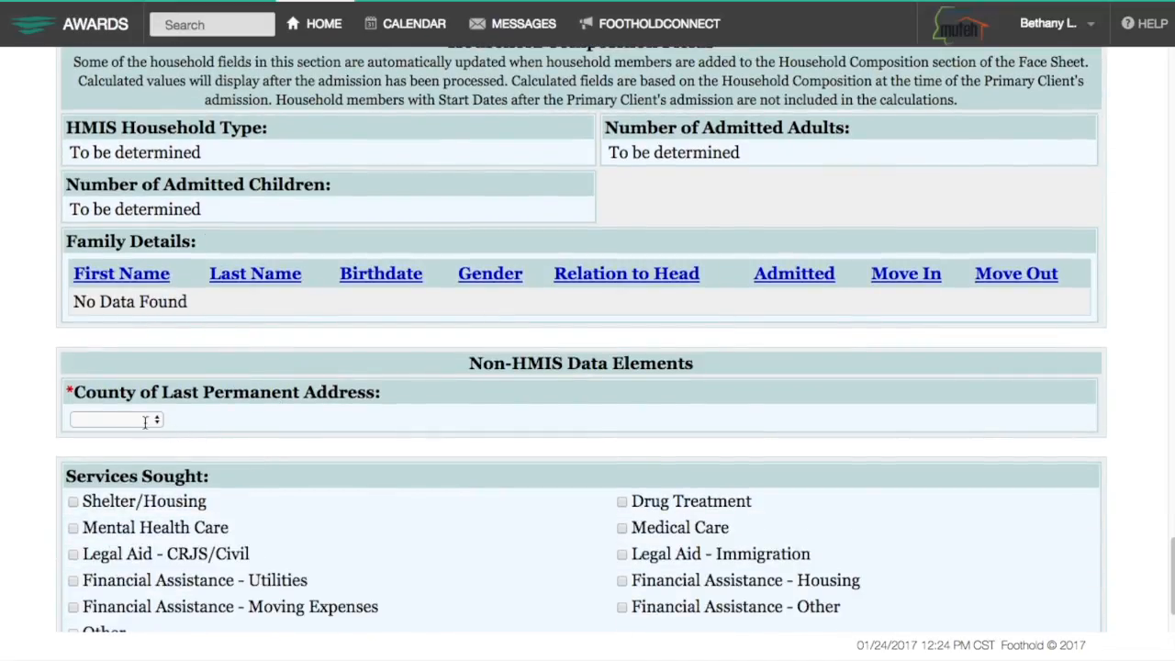
click(145, 421)
click(144, 418)
text(hinds)
click(321, 448)
scroll(317, 455, down, 2)
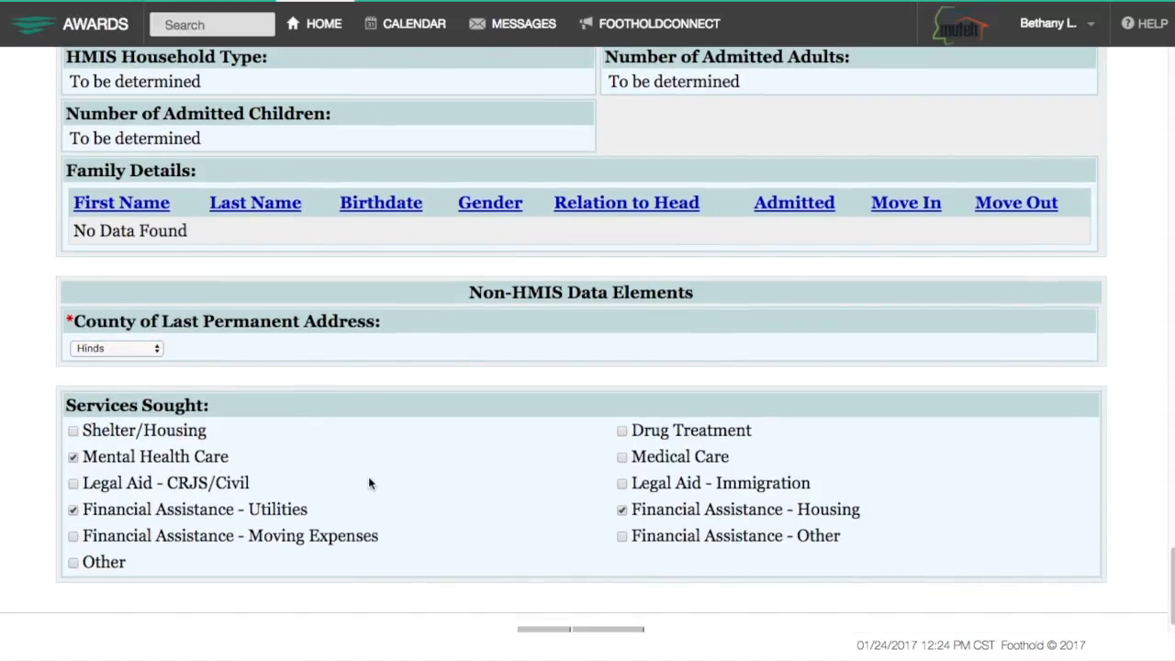
scroll(368, 483, down, 1)
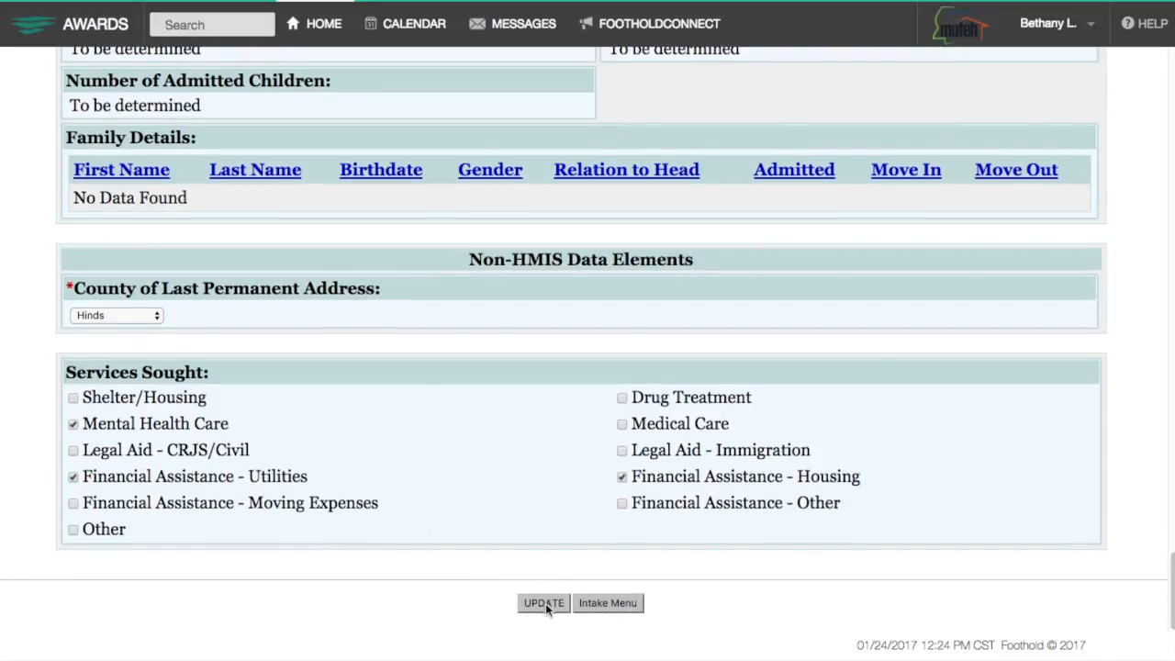
Save the admission form, then choose consent option 1 to share all information and save.
click(545, 603)
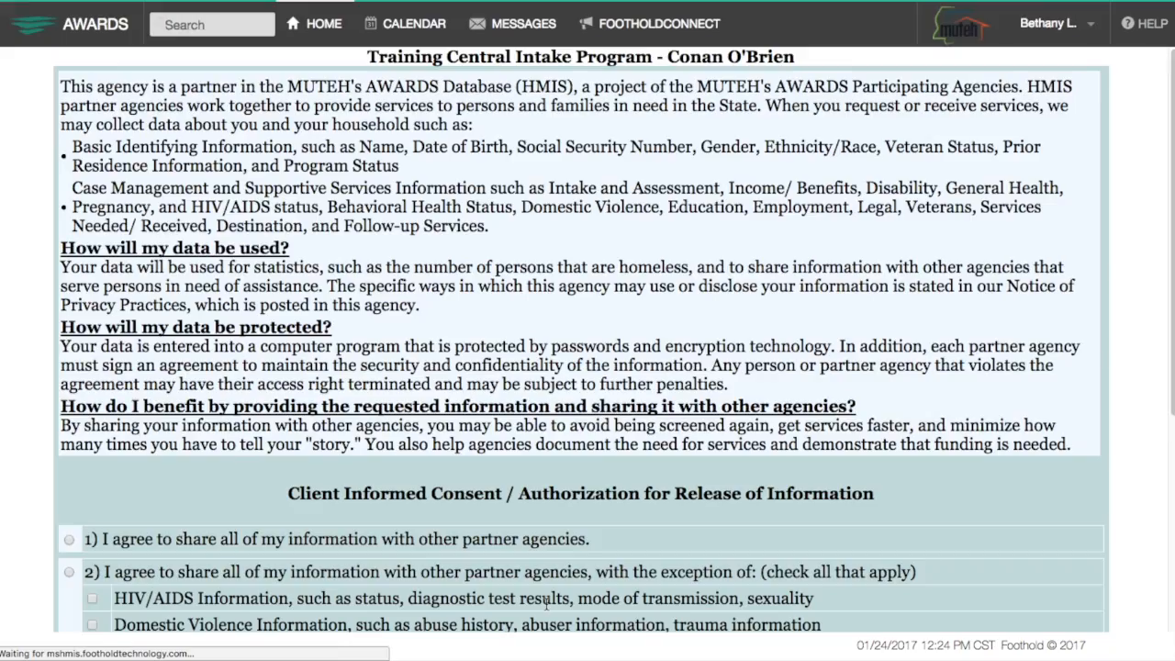
scroll(546, 604, down, 3)
scroll(545, 603, up, 1)
scroll(543, 604, down, 1)
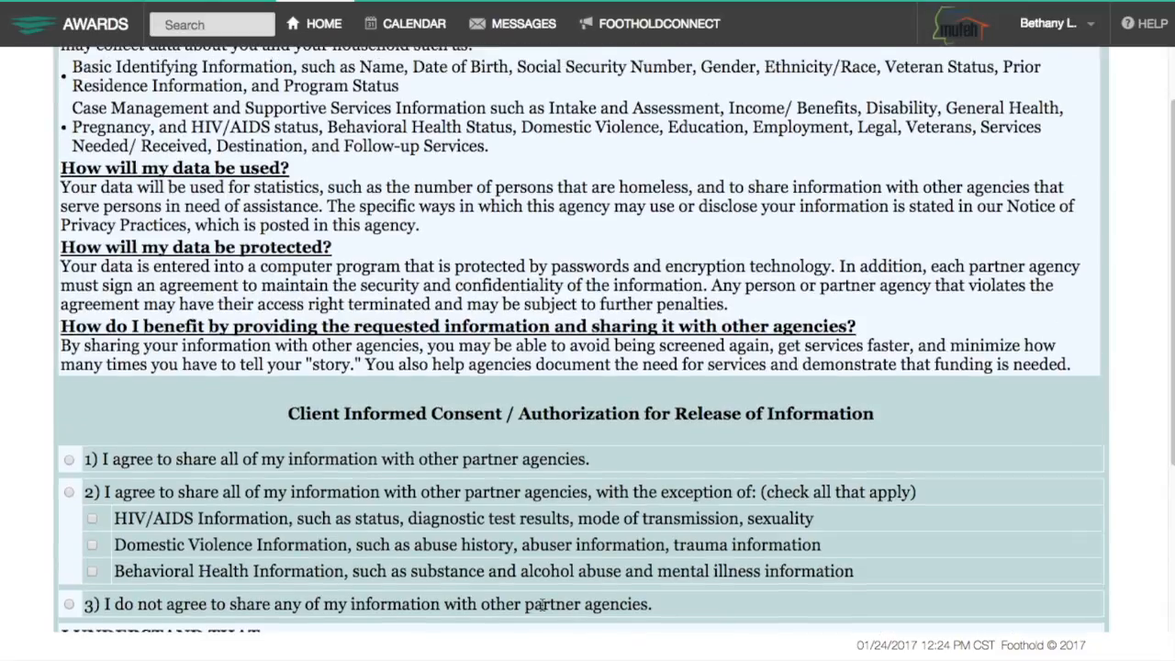
scroll(543, 604, up, 1)
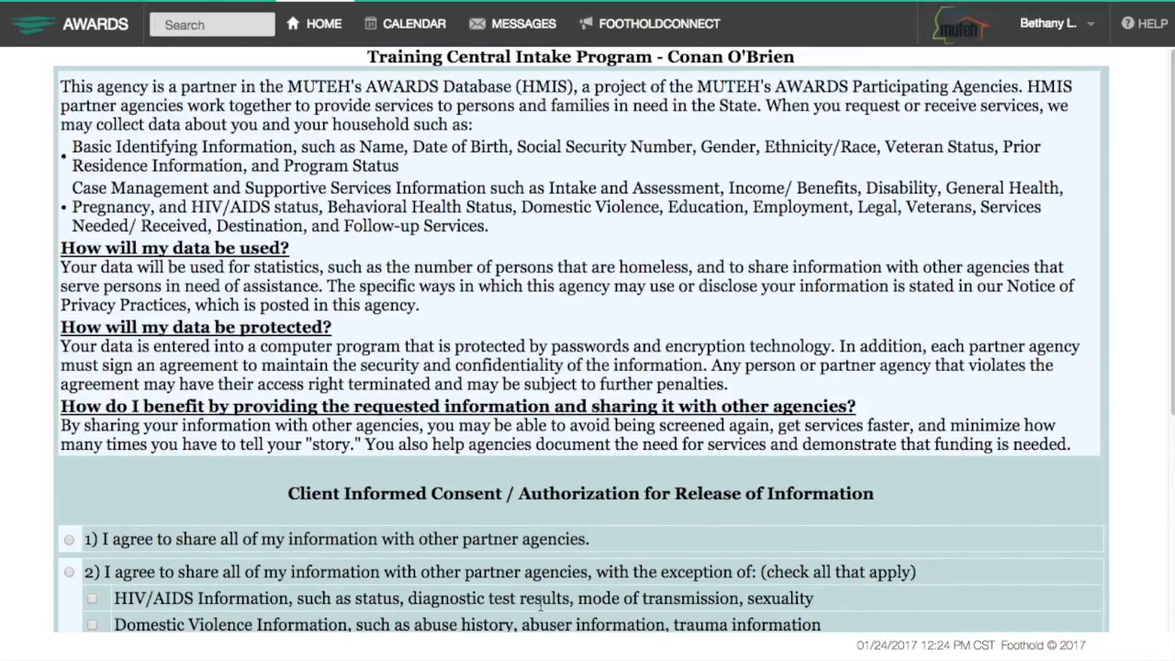
scroll(541, 606, down, 2)
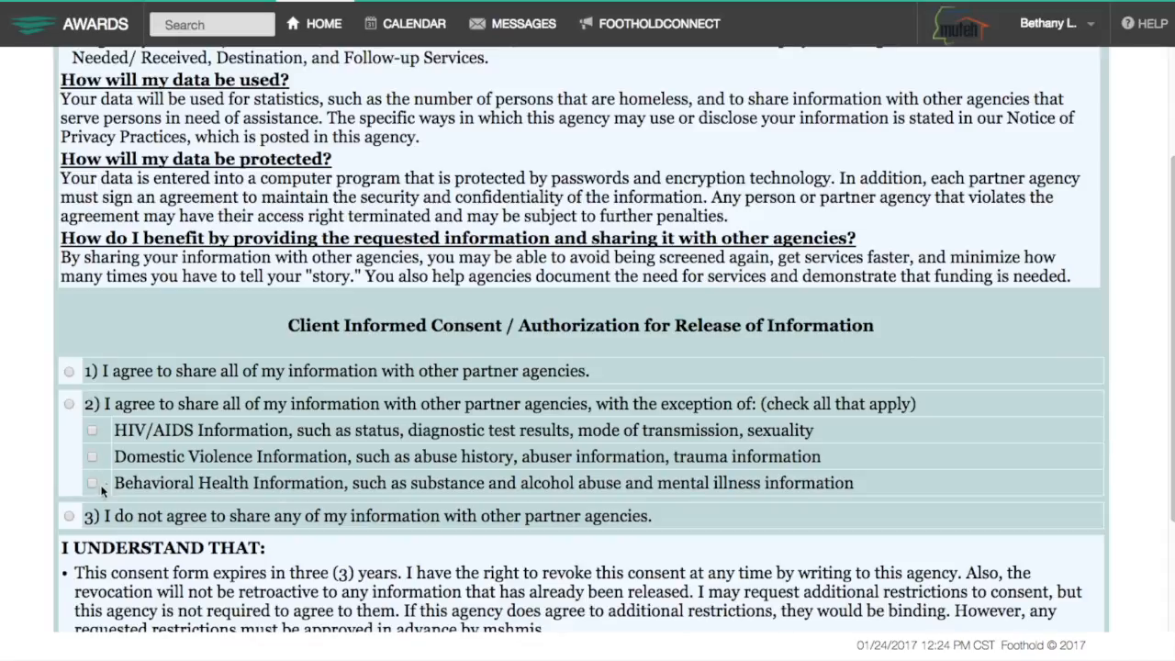
scroll(290, 519, down, 2)
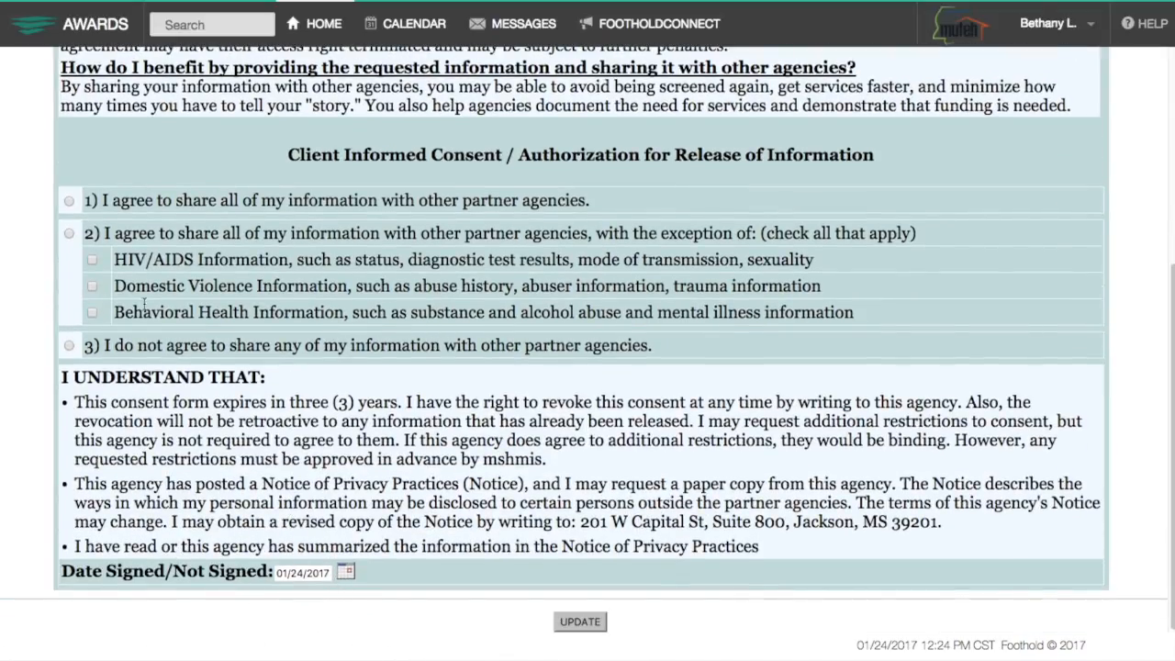
click(68, 201)
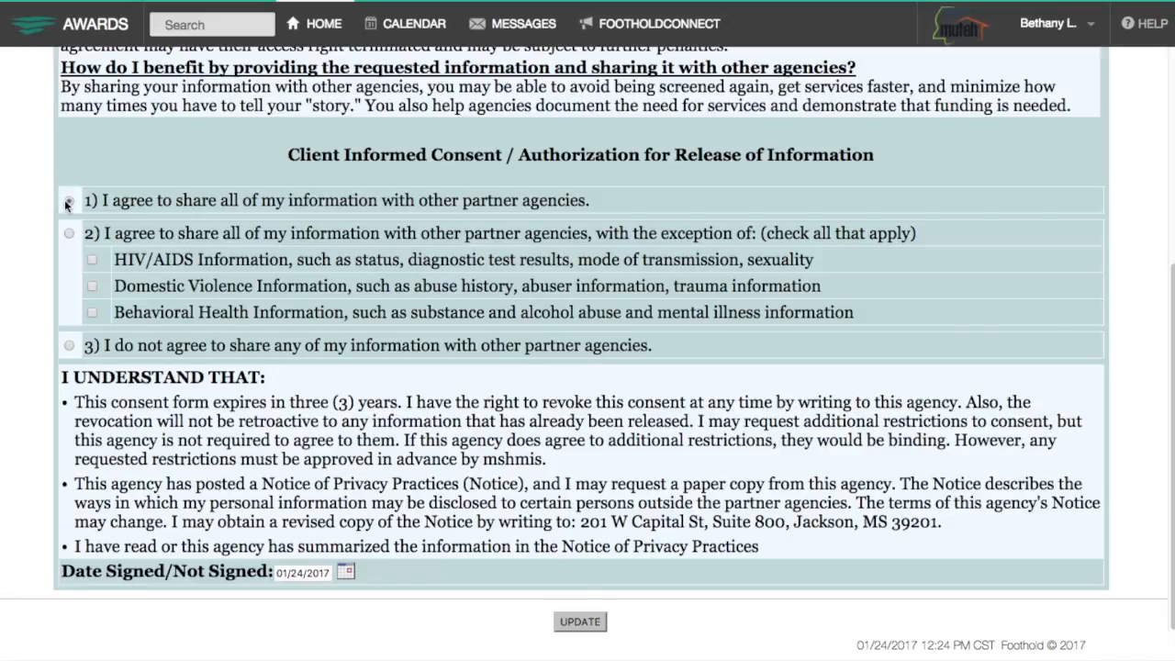
click(577, 624)
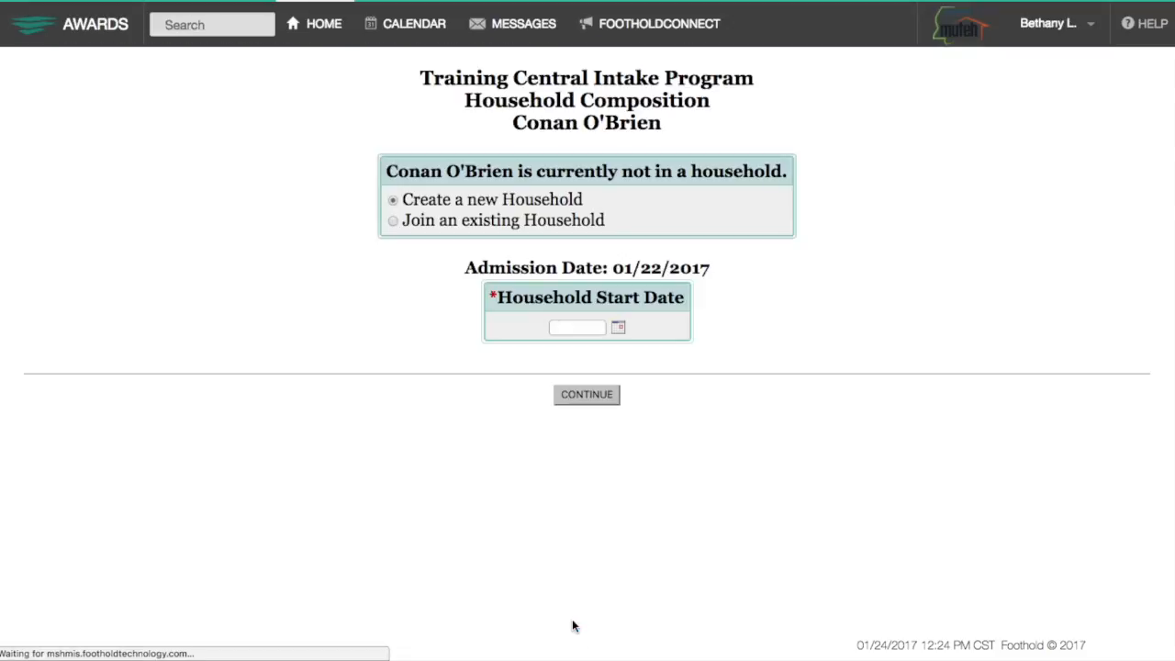
Create a new household starting 012217 with no other members added.
click(579, 331)
text(01221)
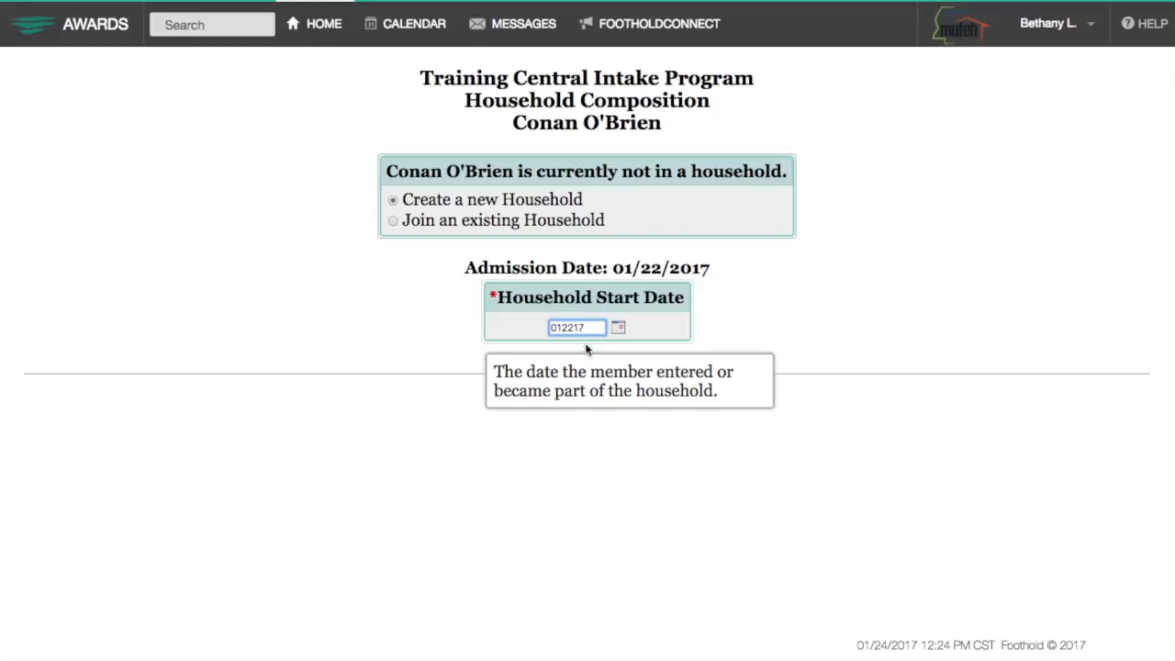
text(7)
click(593, 394)
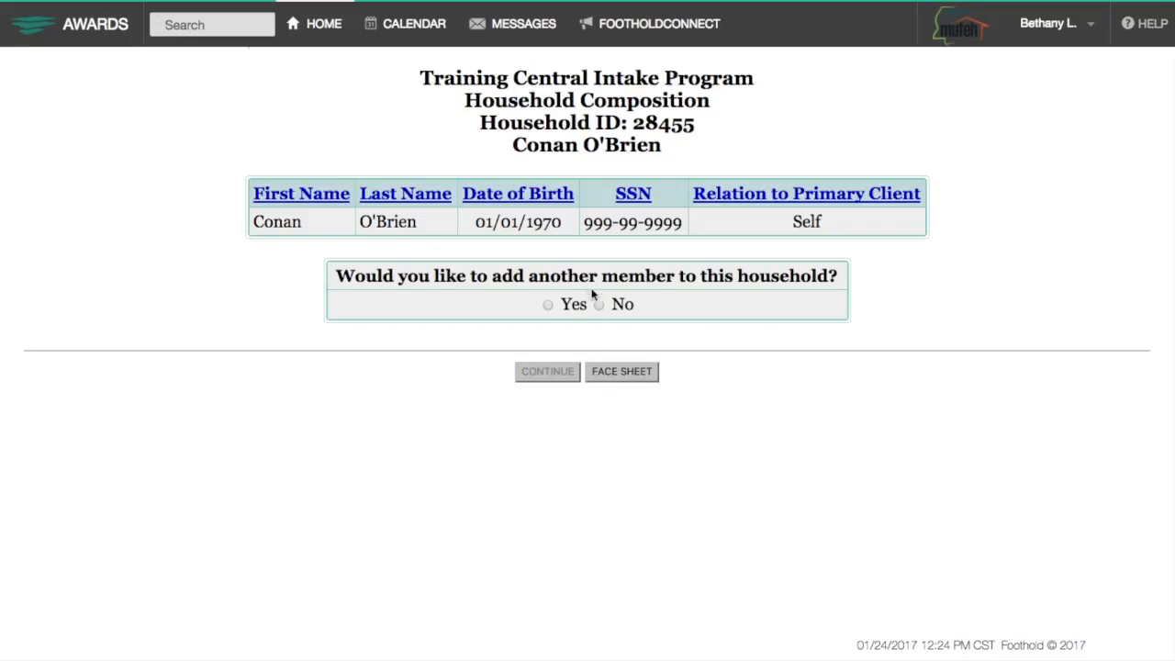
click(598, 305)
click(564, 373)
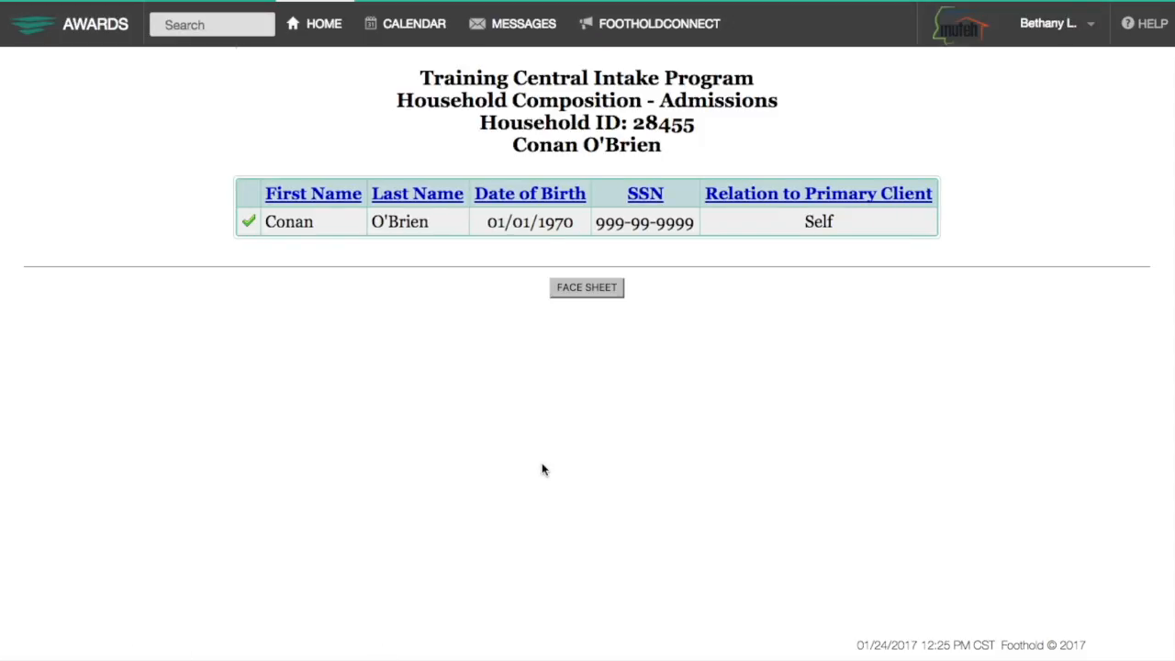
Search Census > Intake/Admission for the client by first and last name.
click(321, 26)
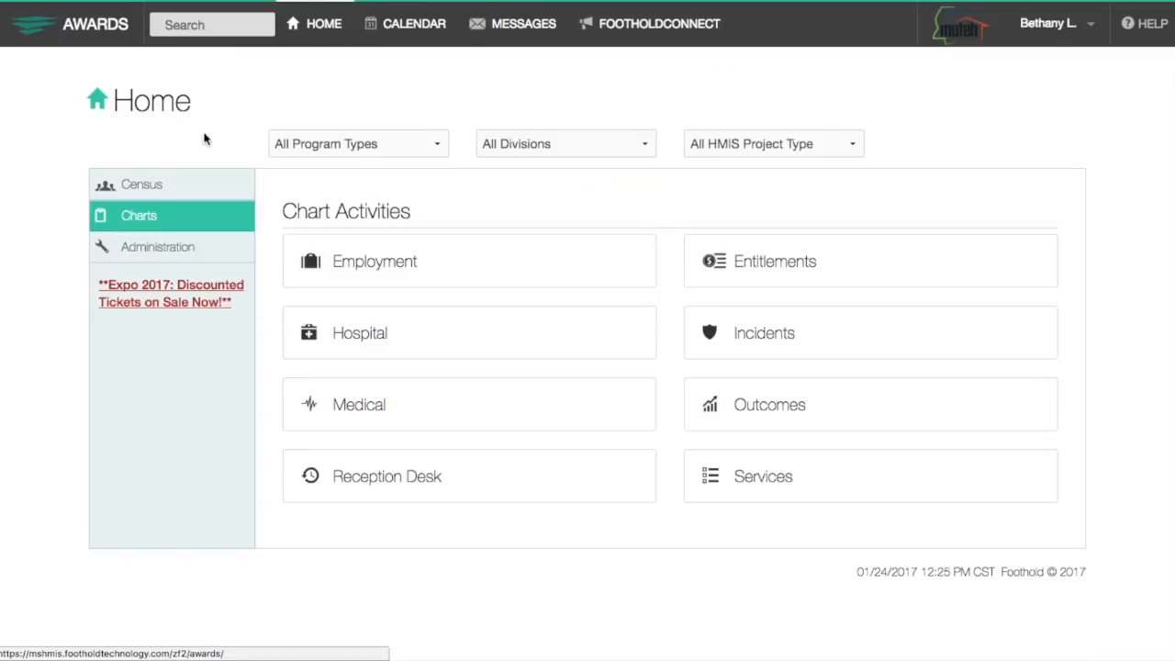
click(144, 190)
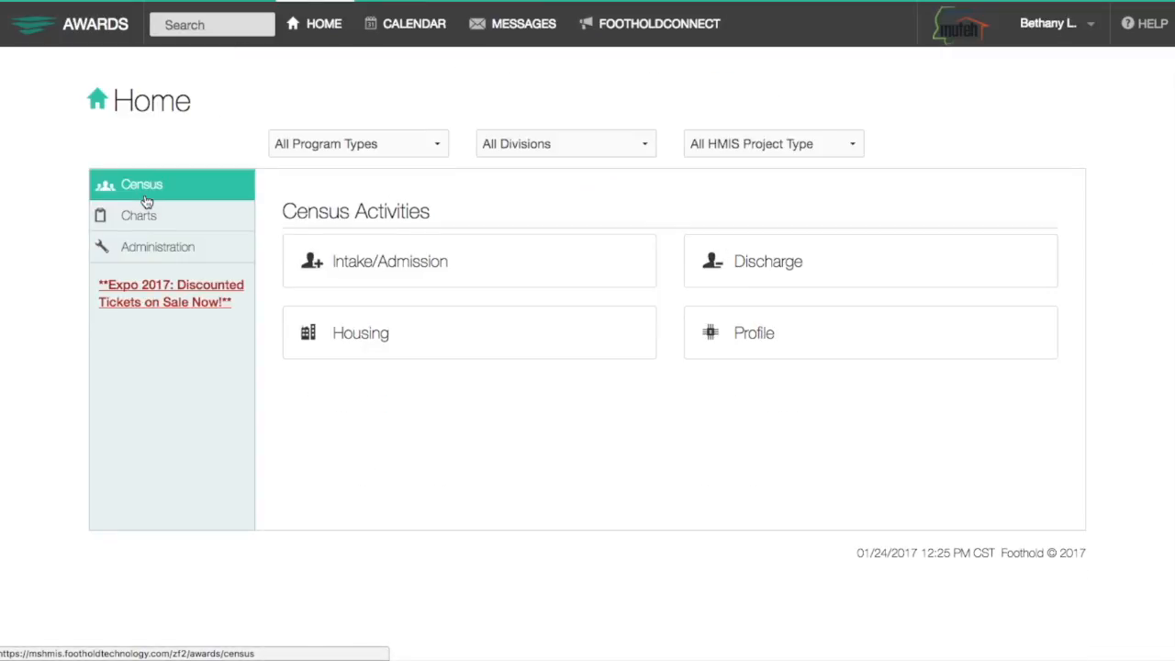
click(401, 276)
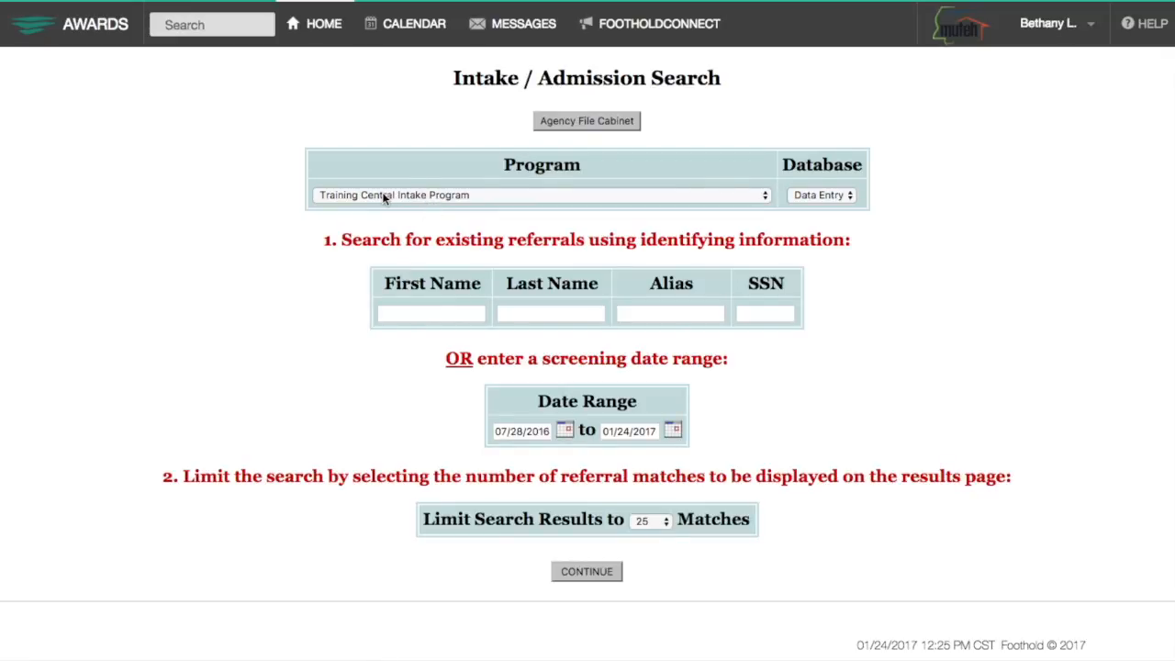
click(406, 315)
text(con)
key(Tab)
text(o')
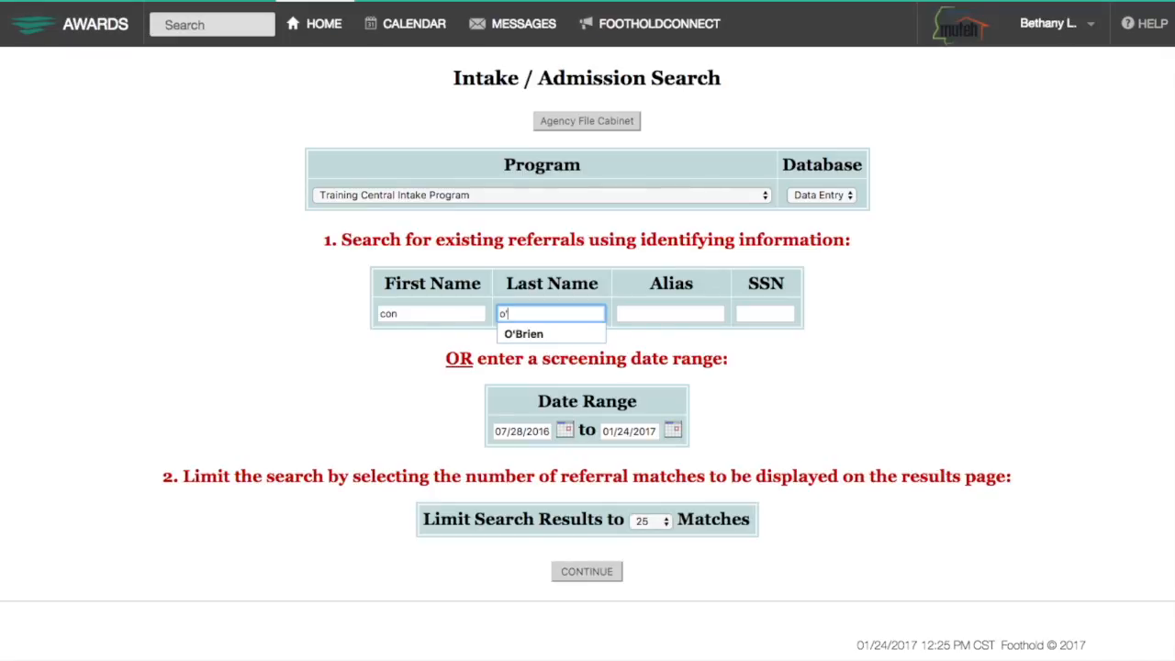
key(Return)
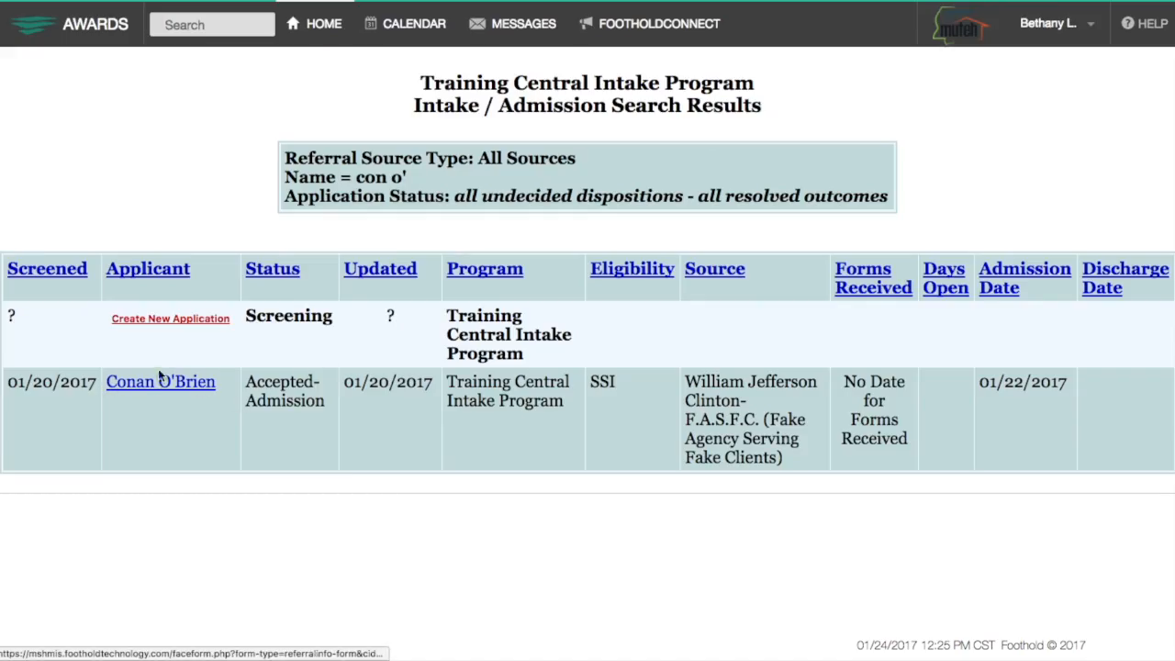
Open the client's record and, under Forms/Assessments, open the VI-SPDAT form.
click(187, 383)
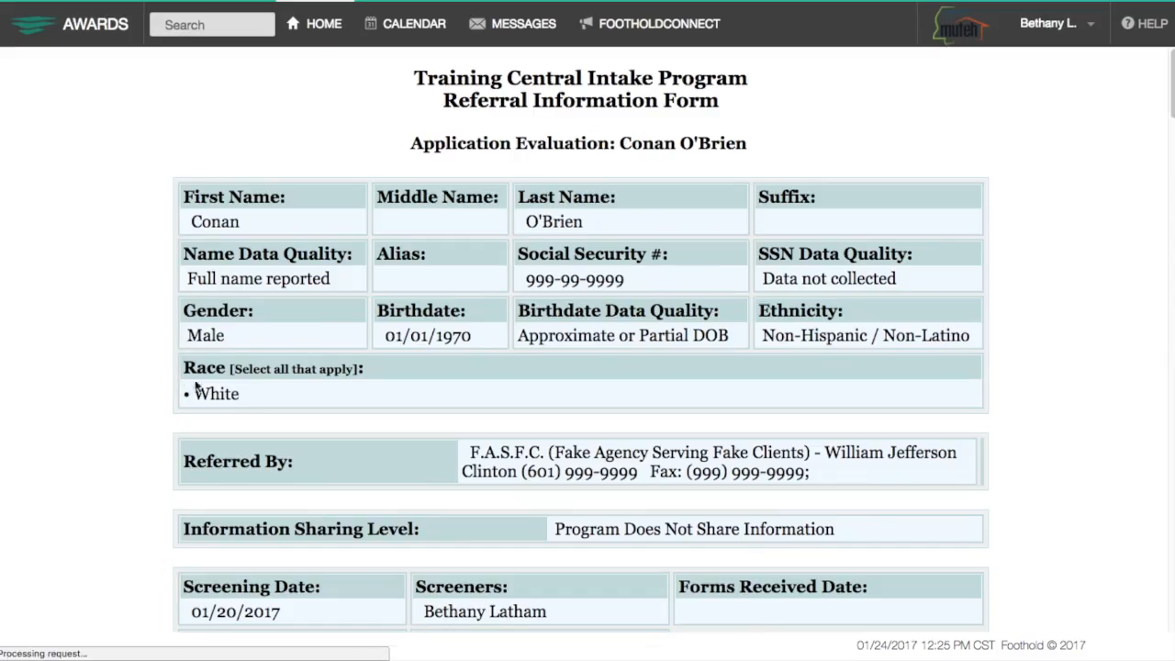
scroll(289, 405, down, 2)
scroll(289, 405, down, 8)
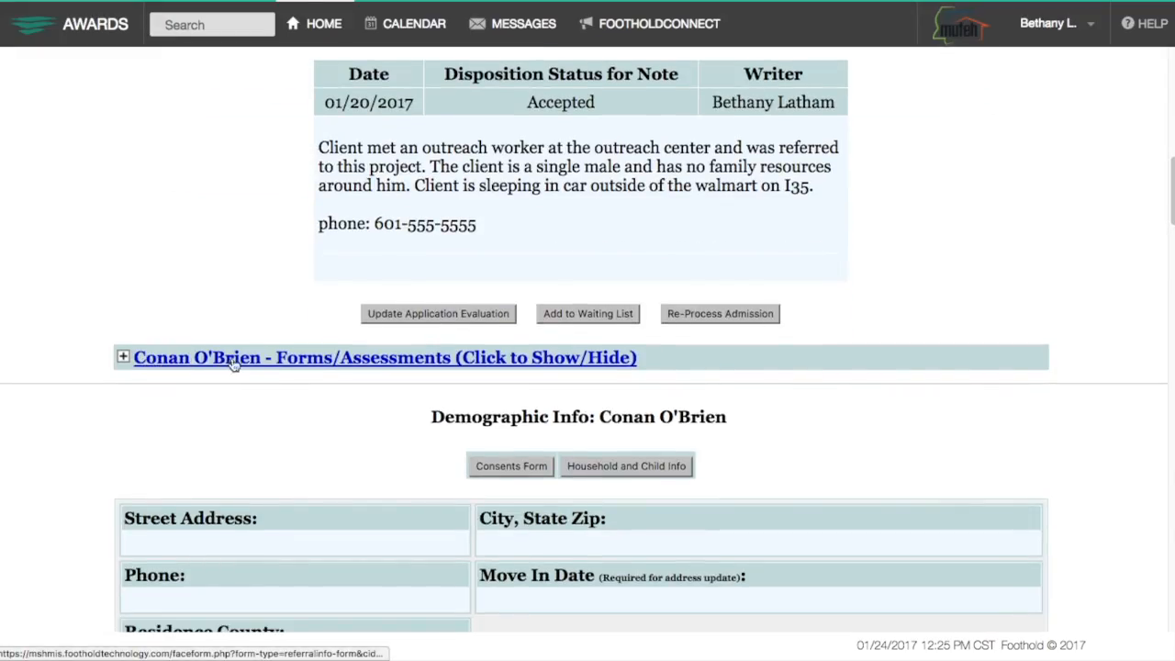
click(587, 367)
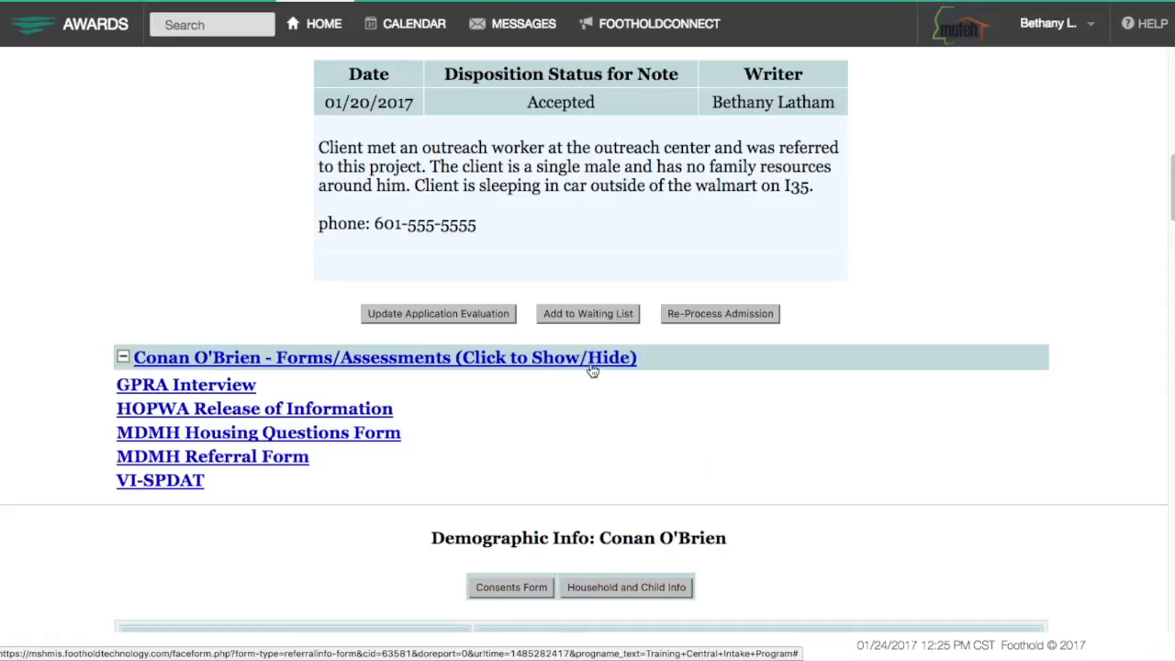
click(161, 489)
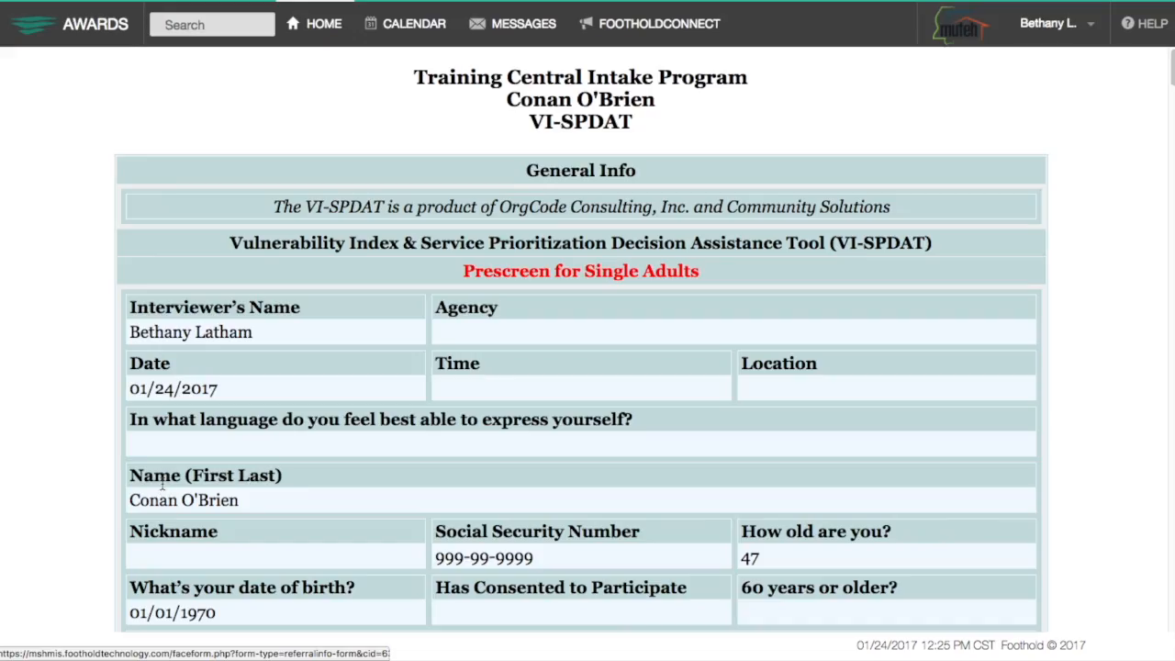
scroll(458, 442, down, 5)
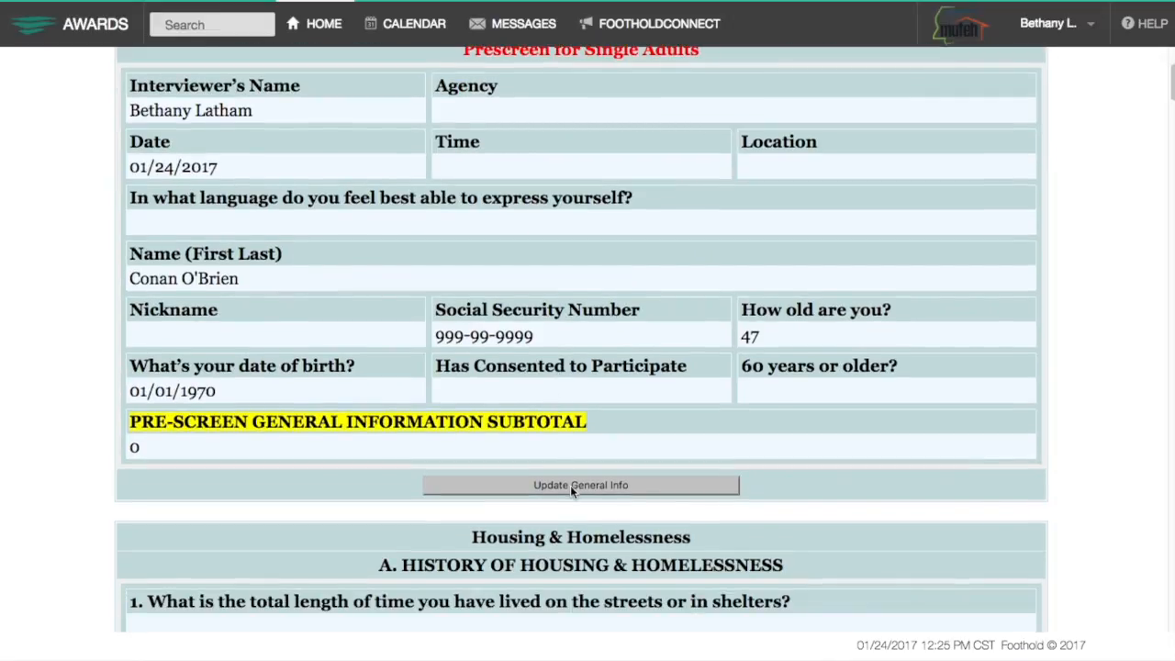
Record the client's consent, set location to Outreach Center, and save the general info.
click(569, 494)
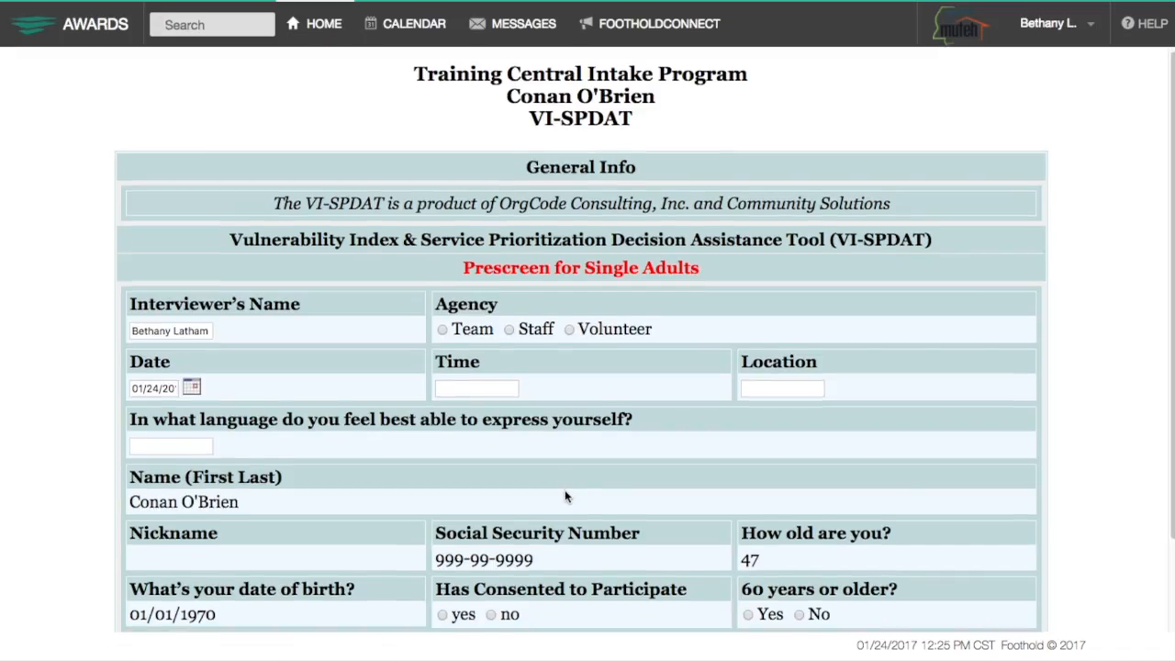
scroll(564, 489, down, 2)
scroll(564, 491, down, 2)
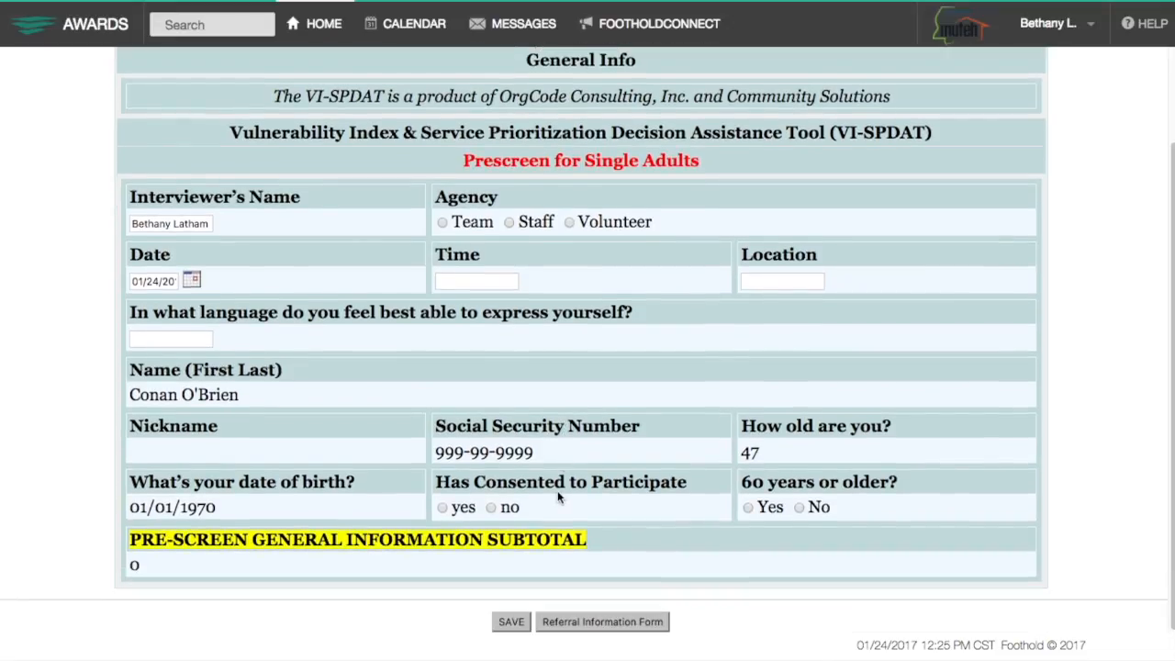
click(442, 508)
click(771, 278)
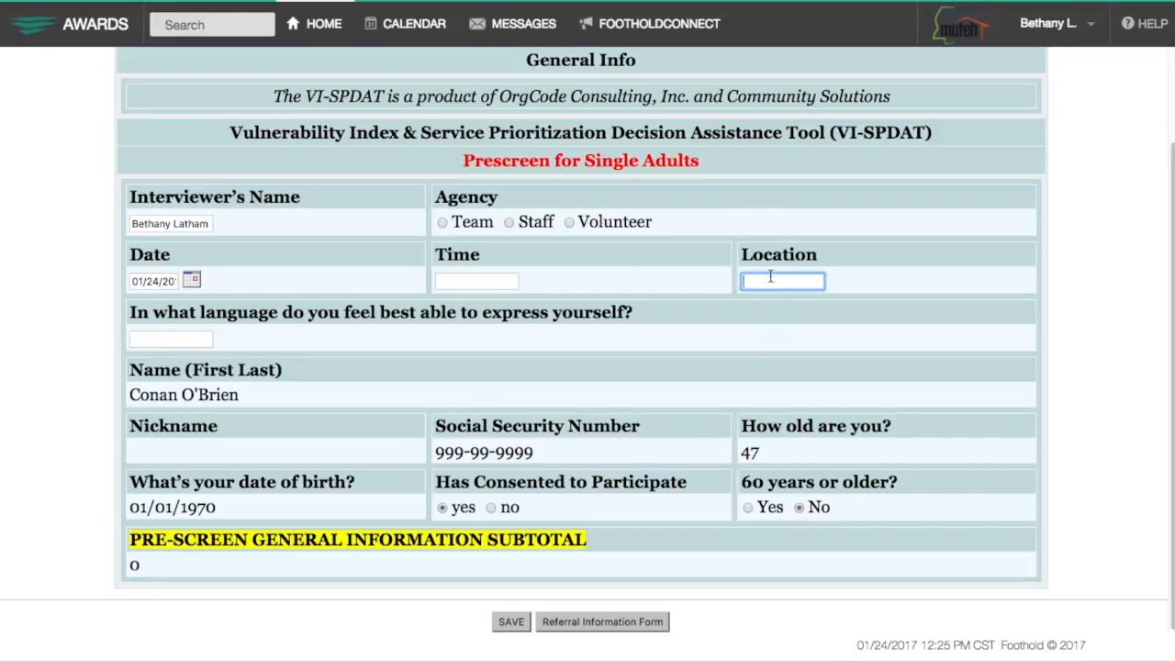
text(Outreach Center)
click(511, 624)
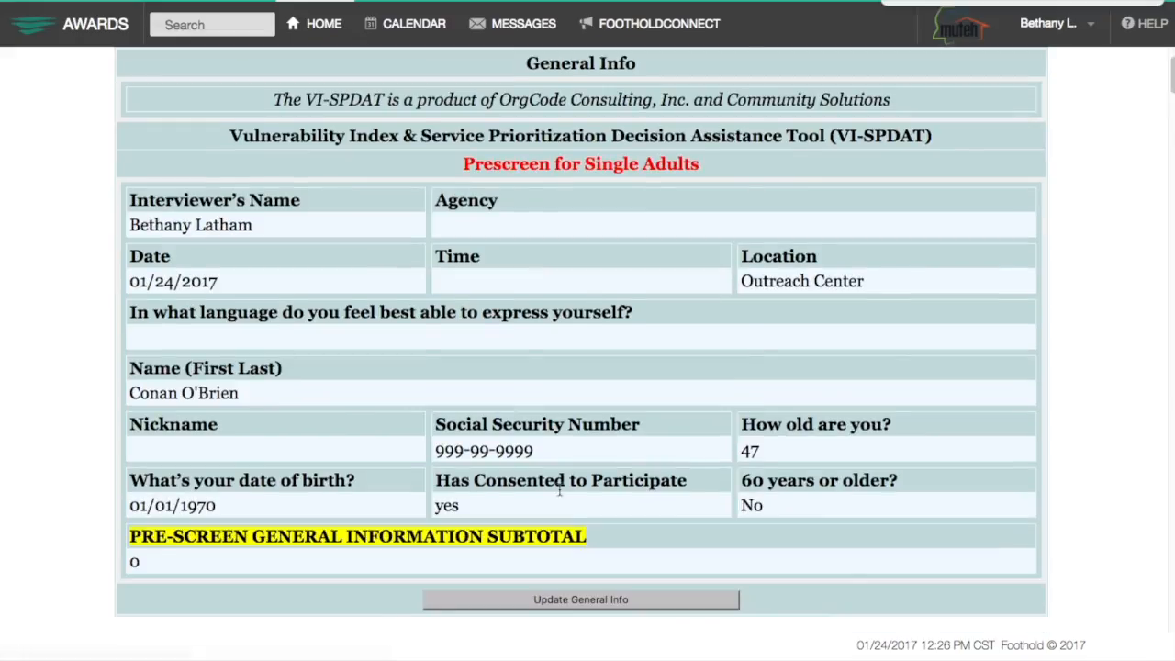
scroll(559, 491, down, 3)
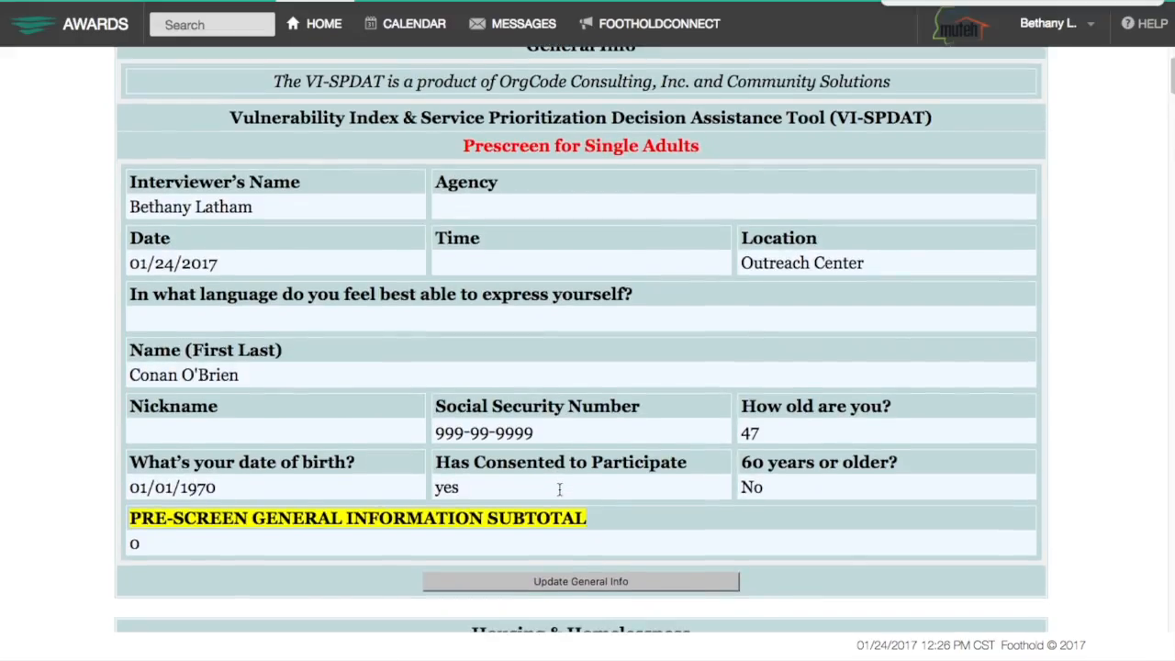
scroll(559, 491, down, 2)
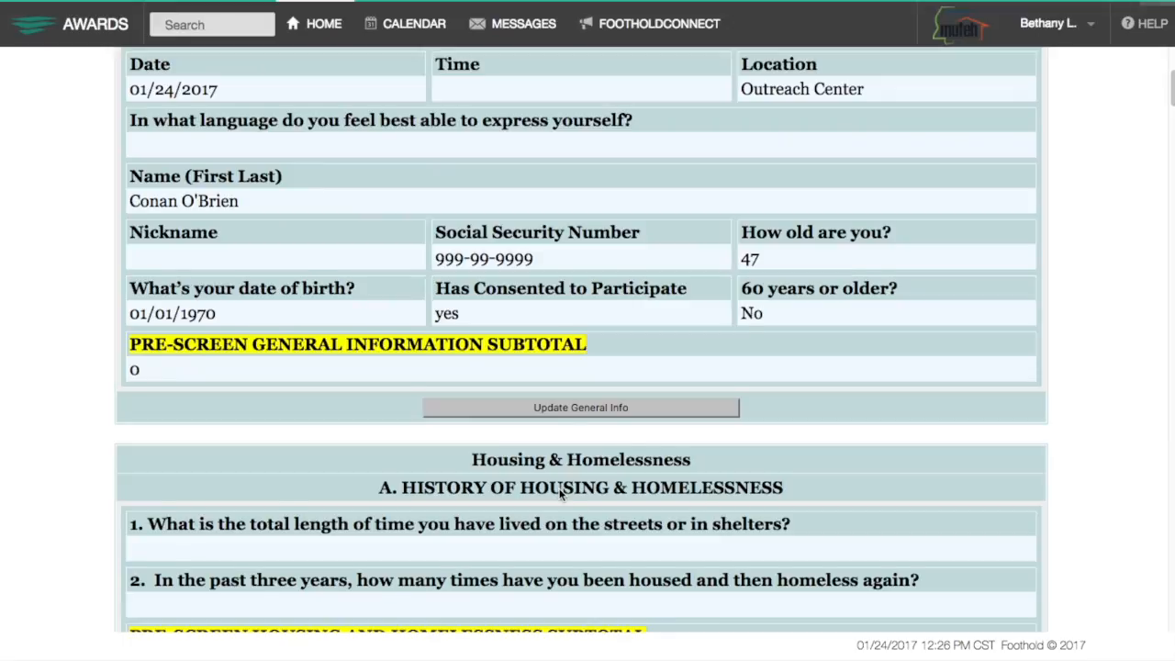
scroll(560, 494, down, 2)
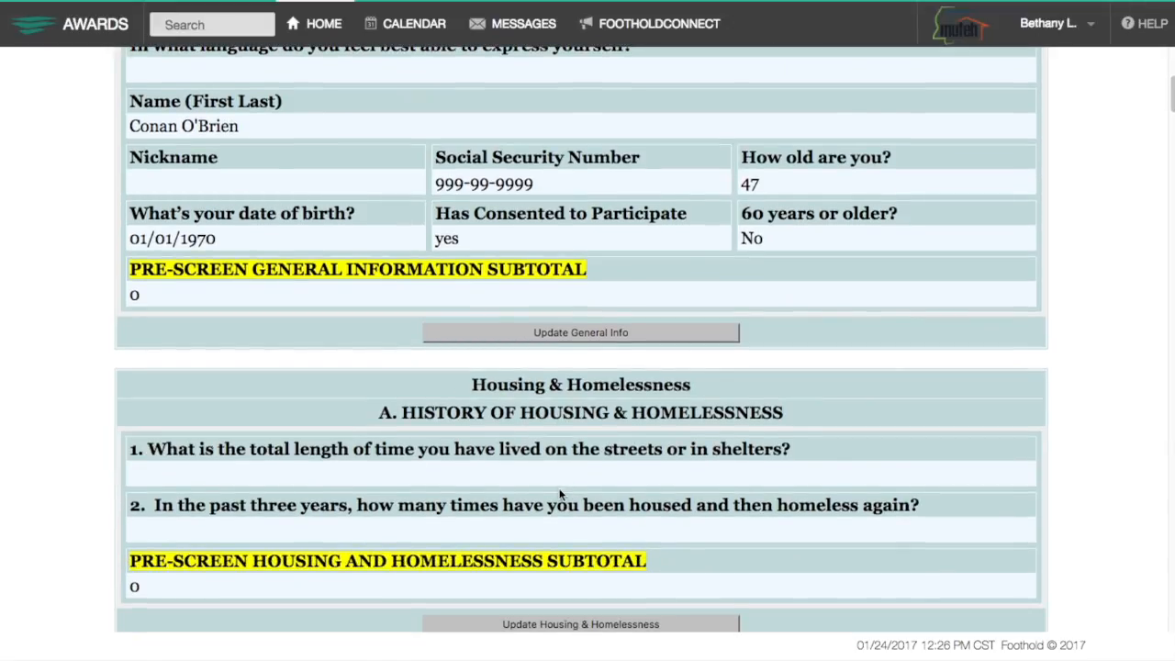
scroll(559, 494, down, 4)
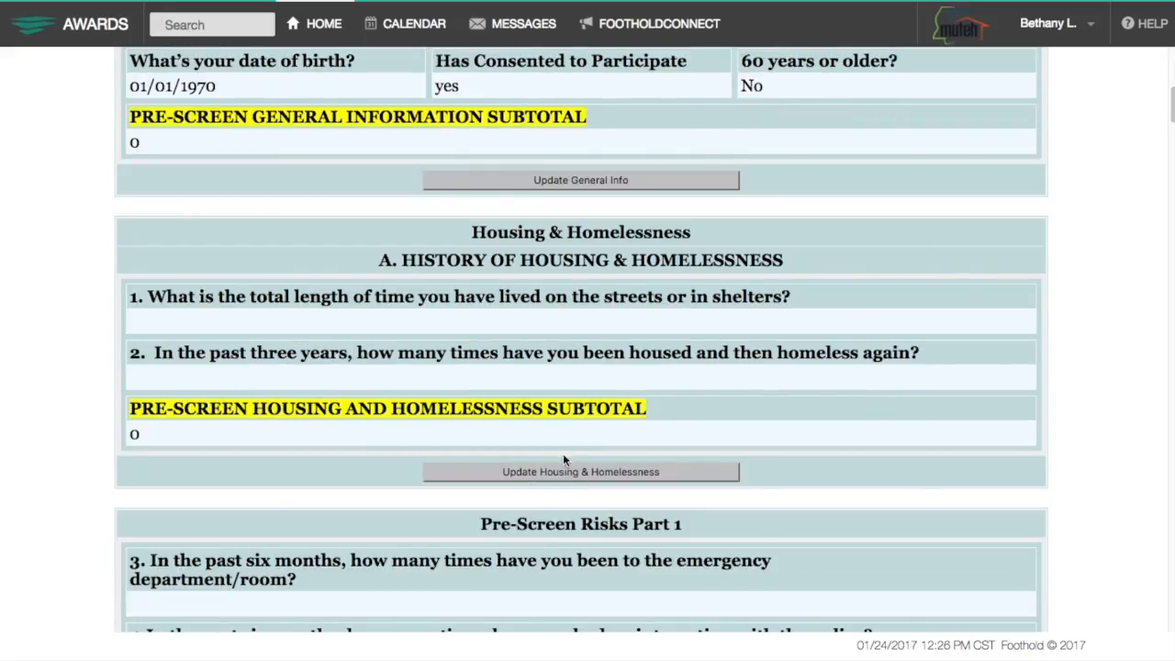
Answer 1 to 2 years on the streets and 1 to 2 times rehoused then homeless.
click(577, 473)
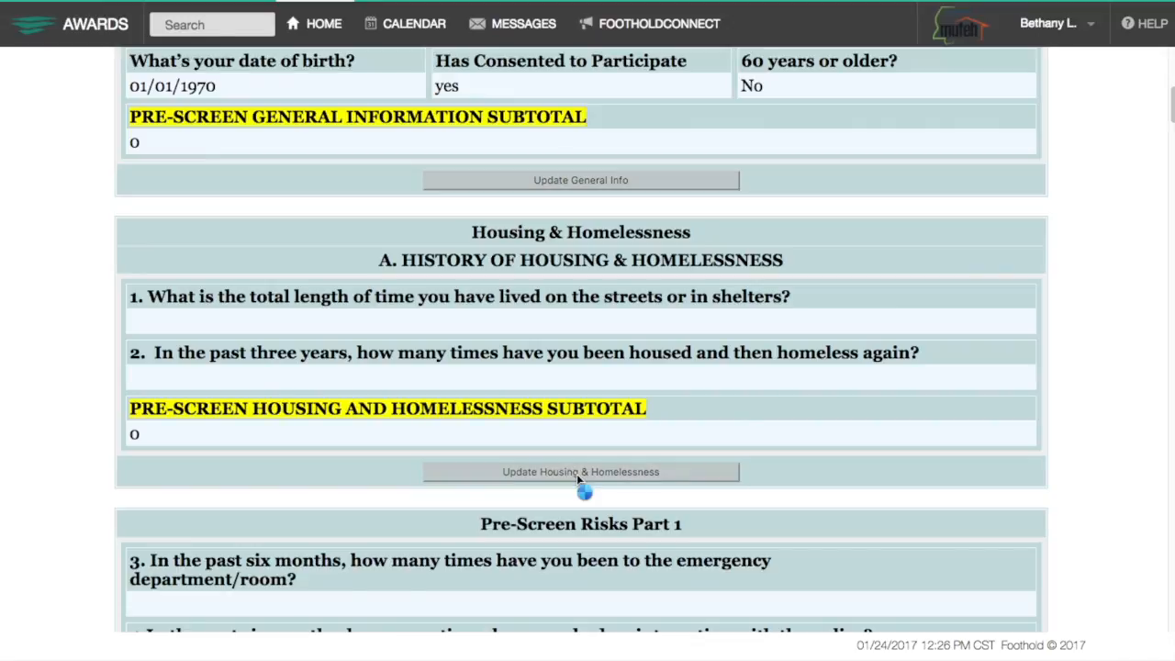
click(207, 263)
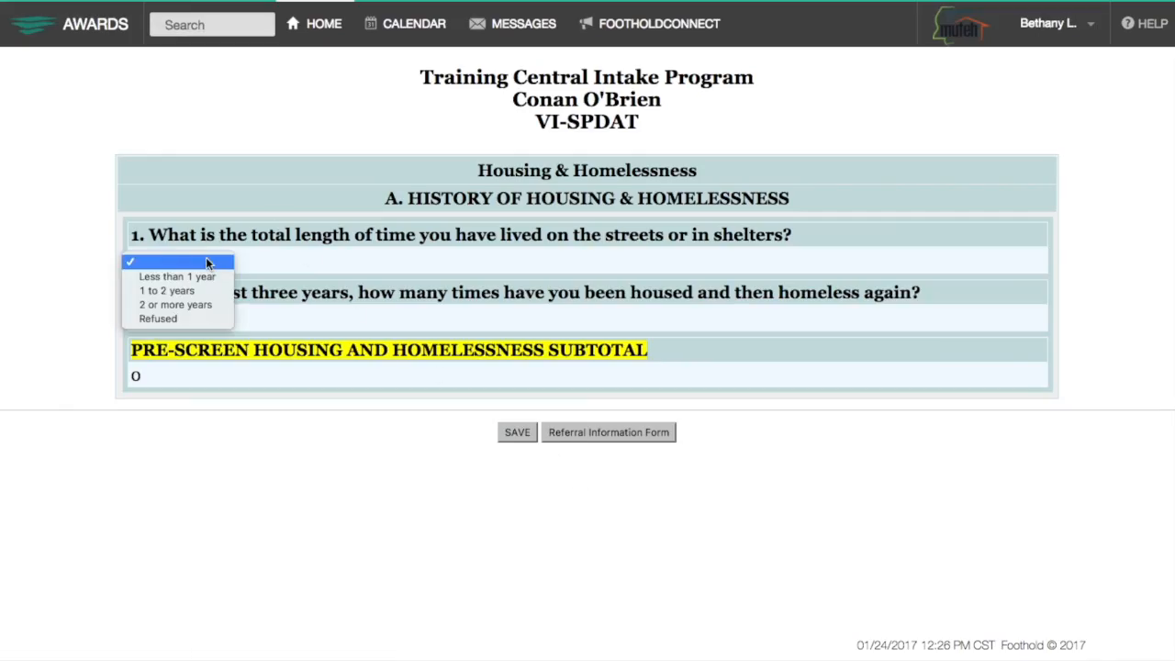
click(207, 291)
click(208, 317)
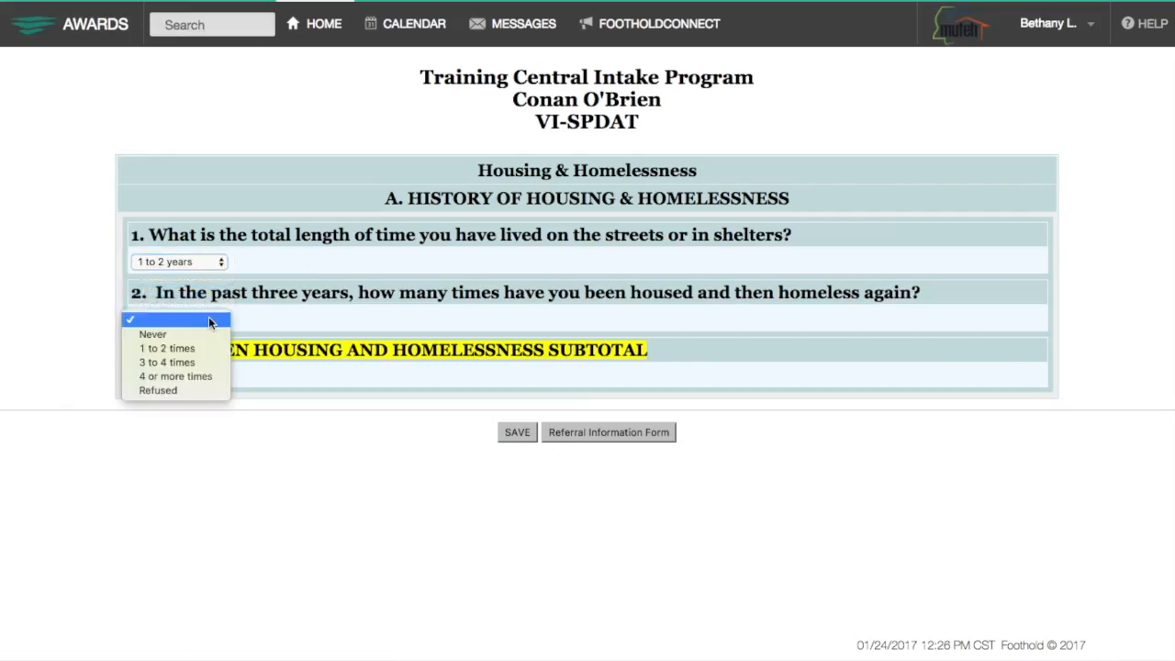
click(213, 362)
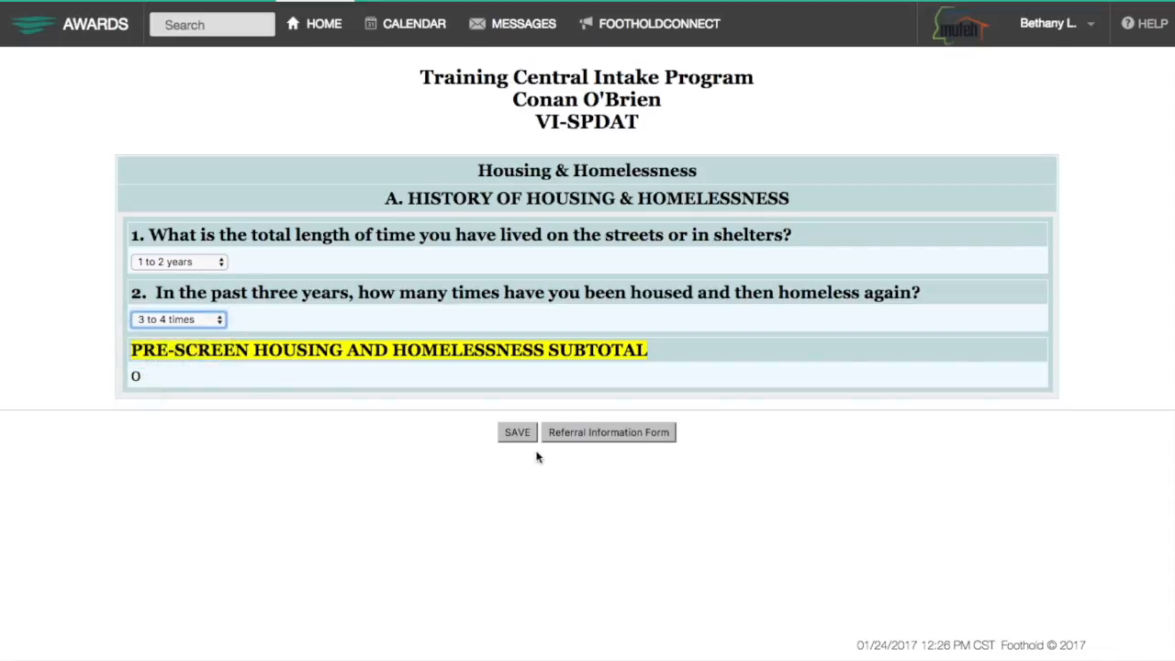
click(214, 323)
click(214, 306)
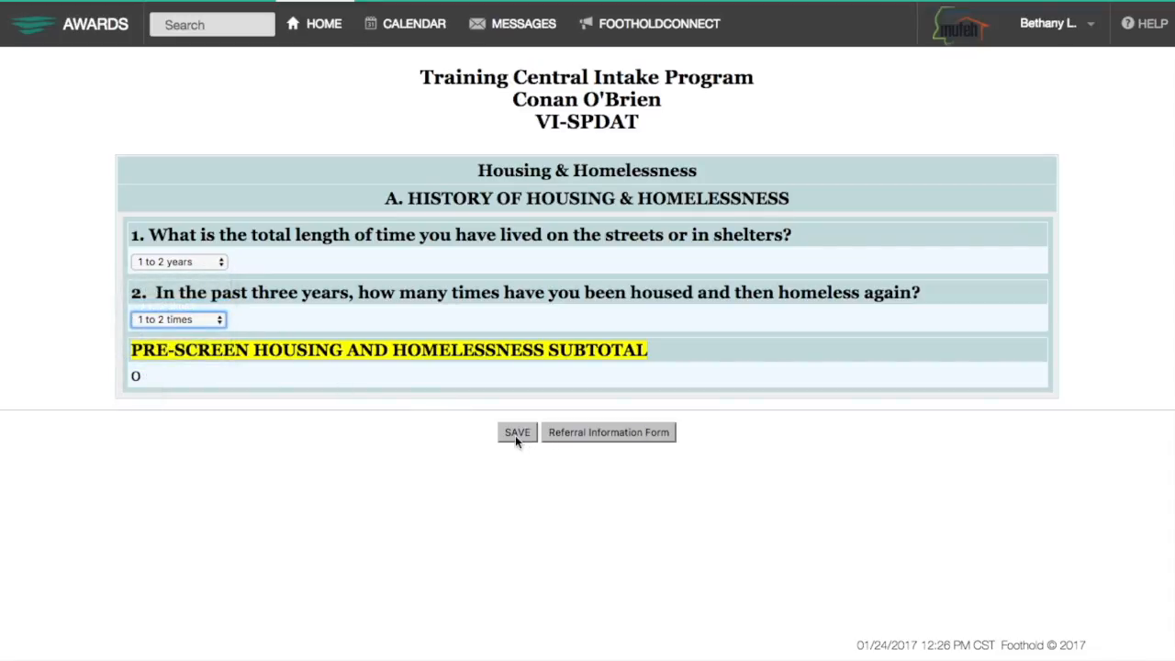